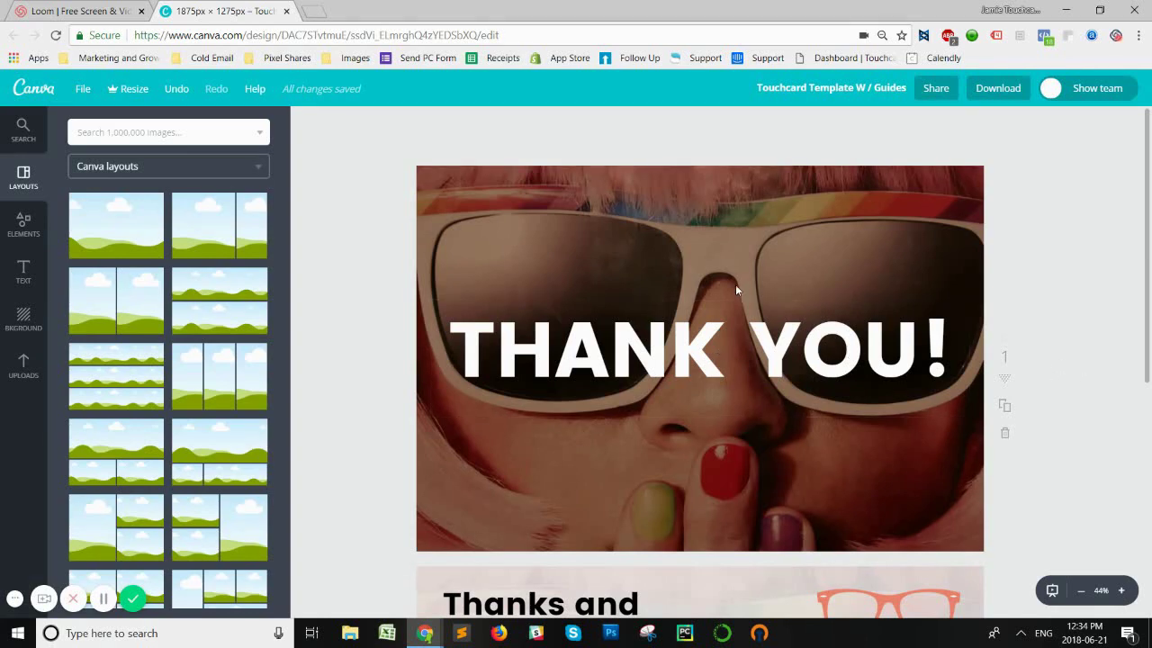
{"action": "scroll", "coordinate": [735, 285], "scroll_direction": "down", "scroll_amount": 1}
{"action": "scroll", "coordinate": [731, 290], "scroll_direction": "down", "scroll_amount": 5}
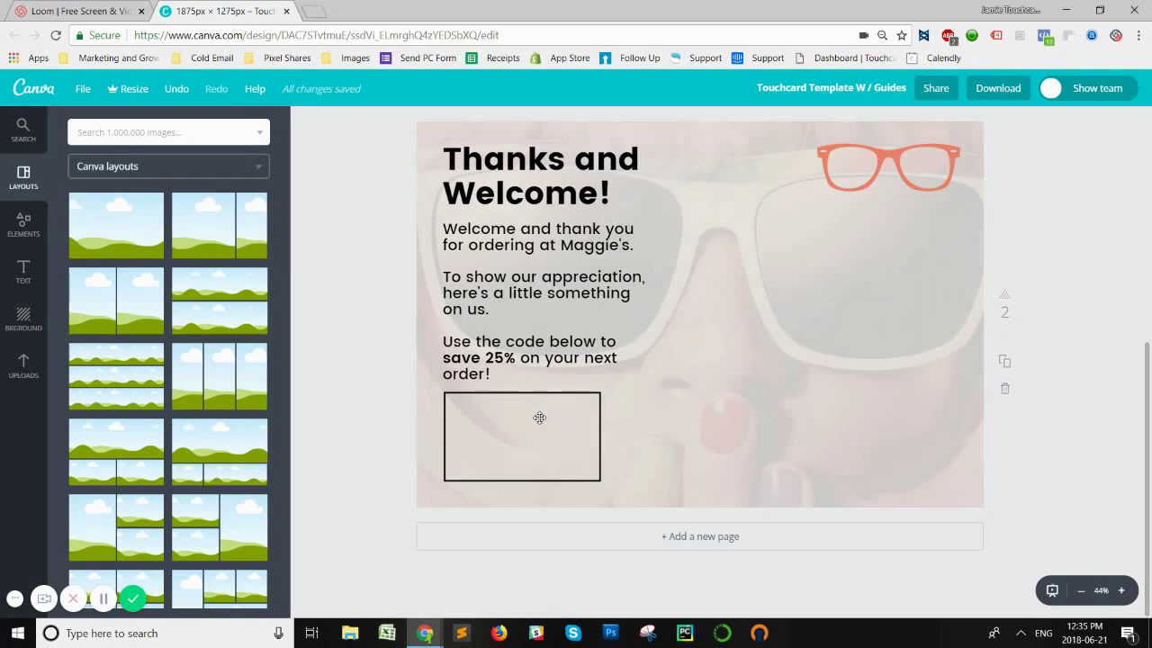
{"action": "scroll", "coordinate": [527, 378], "scroll_direction": "up", "scroll_amount": 1}
{"action": "scroll", "coordinate": [527, 375], "scroll_direction": "up", "scroll_amount": 5}
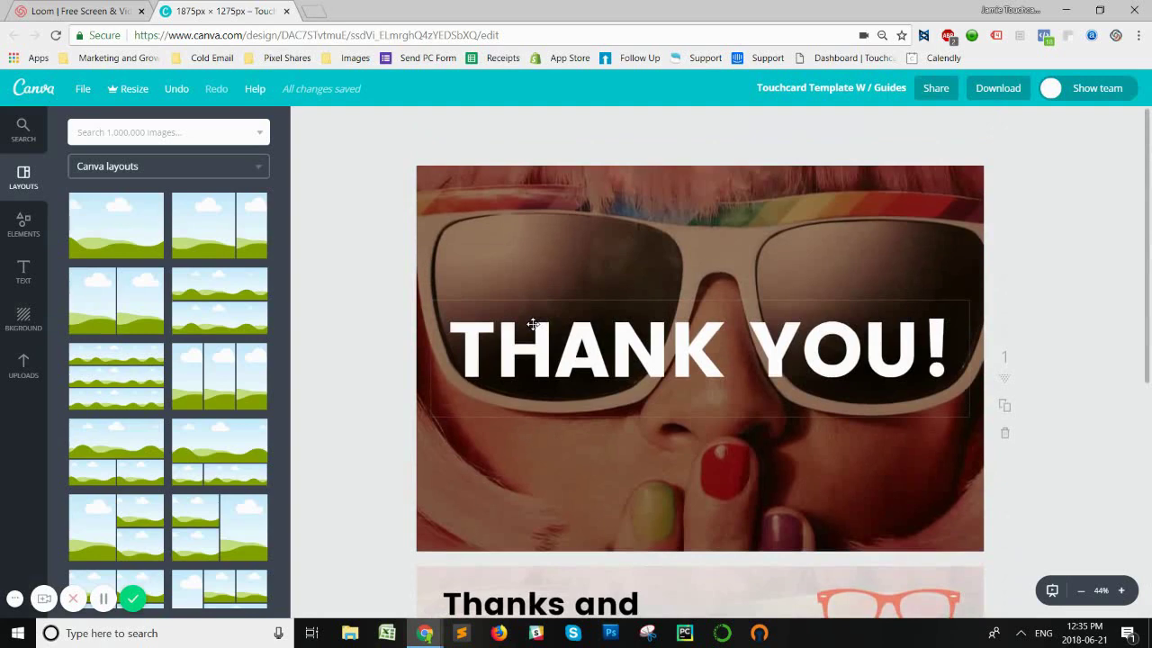
In page 2's body text, replace "the code below to" with "code thanks25 to"
{"action": "scroll", "coordinate": [532, 319], "scroll_direction": "down", "scroll_amount": 4}
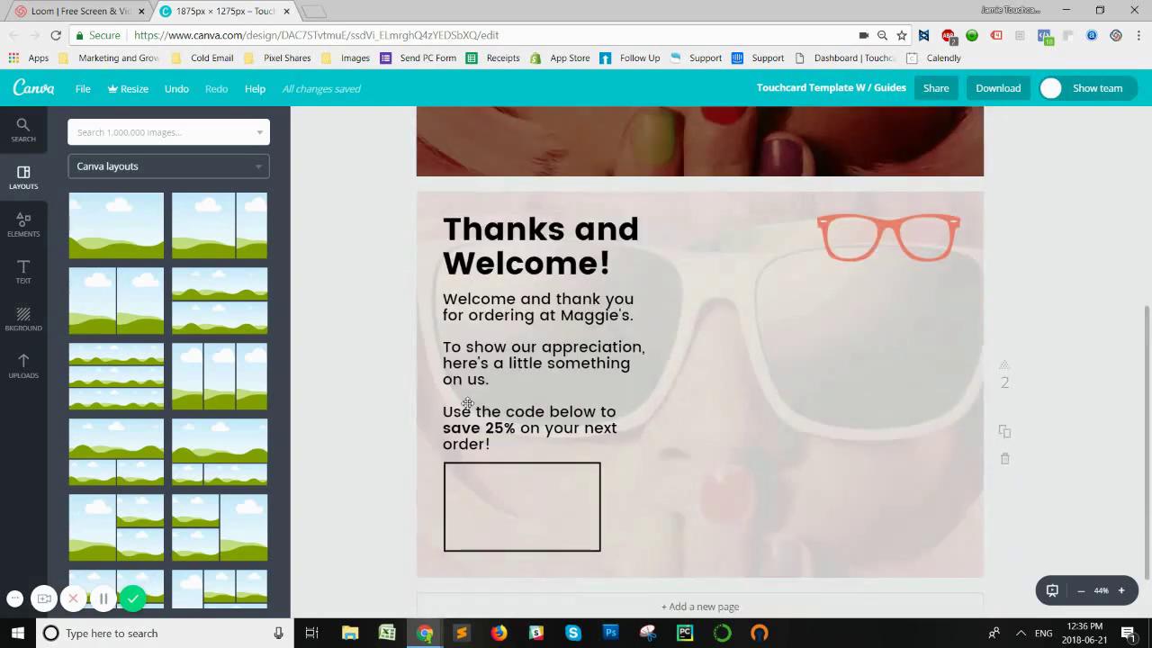
{"action": "double_click", "coordinate": [523, 350]}
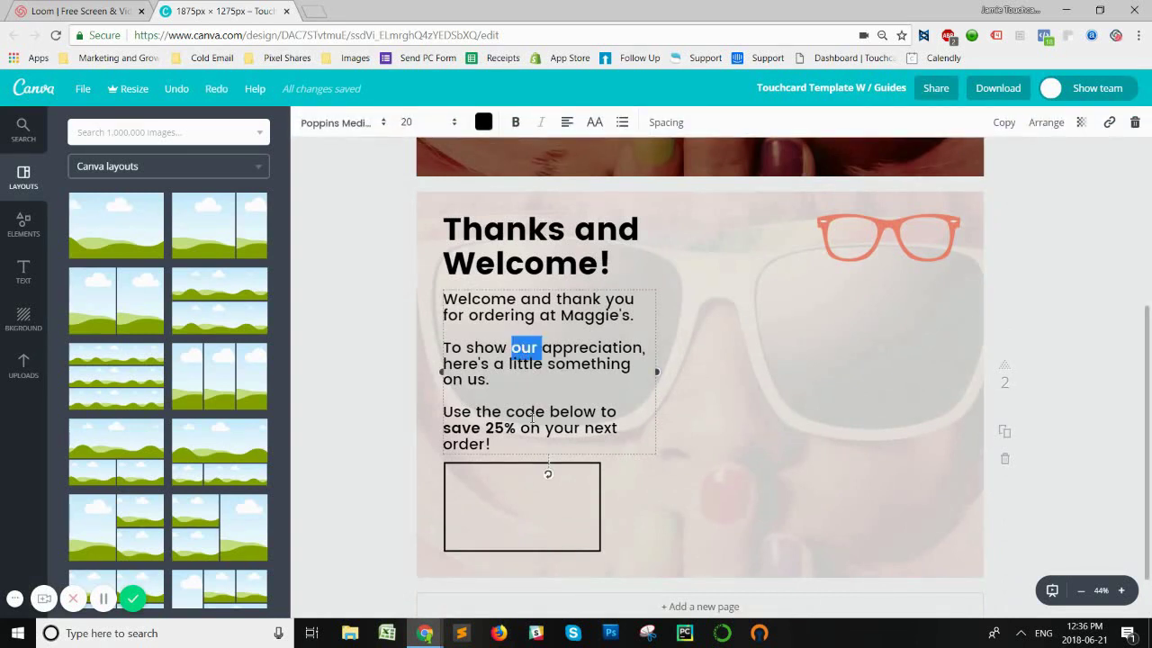
{"action": "left_click", "coordinate": [619, 411]}
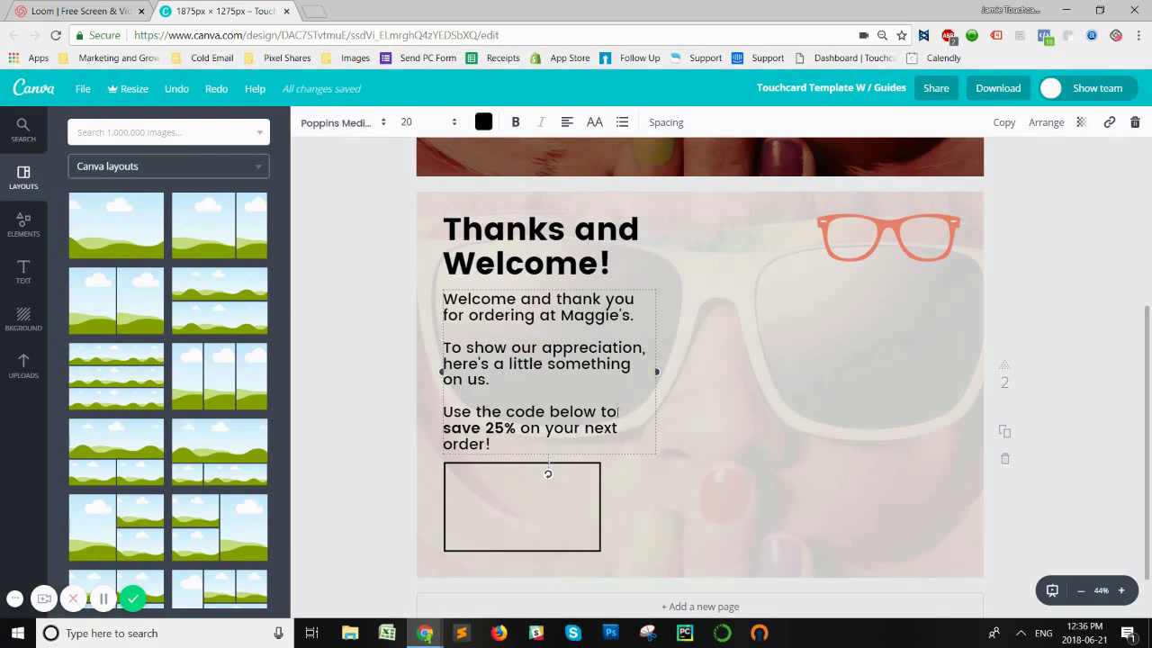
{"action": "left_click_drag", "start_coordinate": [617, 411], "coordinate": [476, 411]}
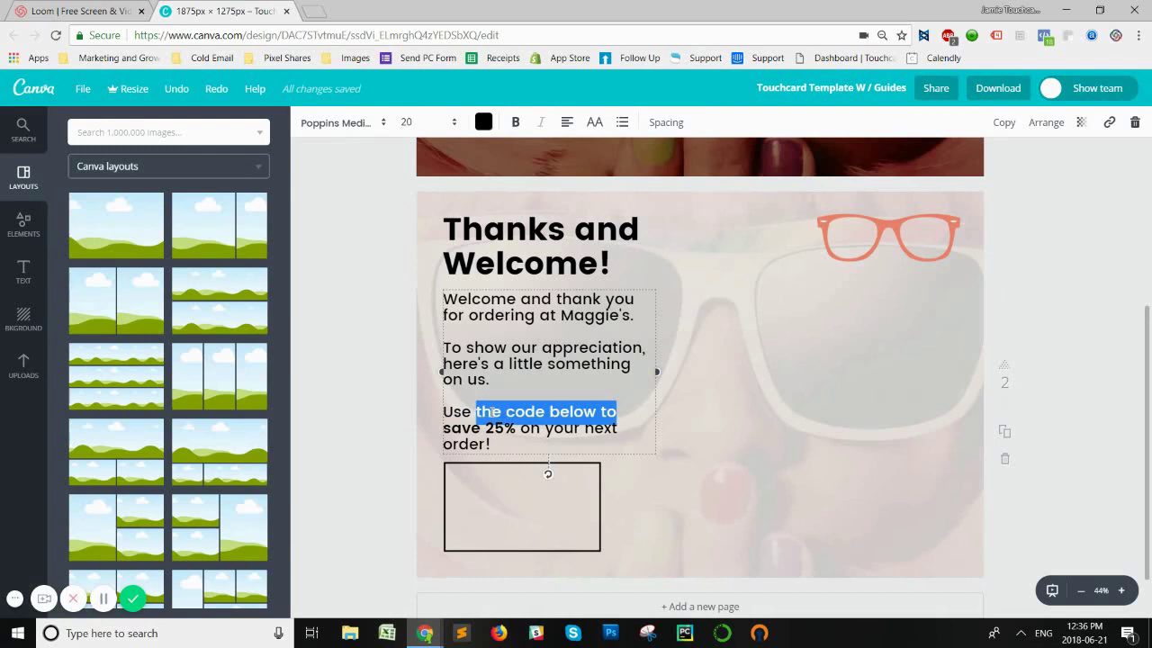
{"action": "type", "text": "code"}
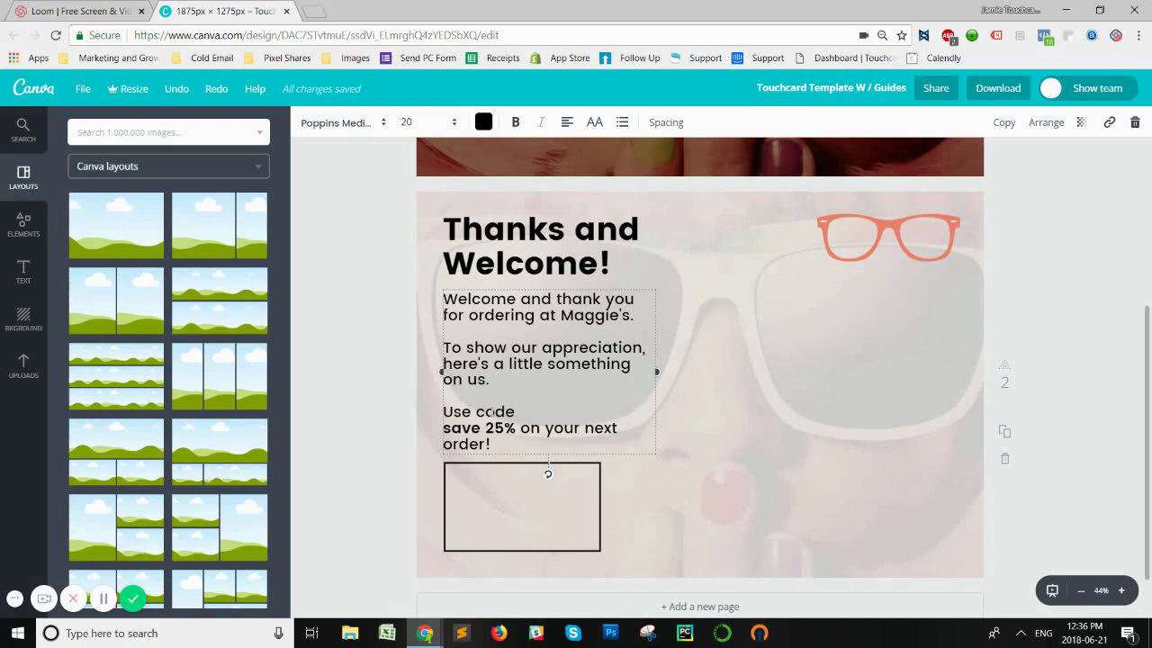
{"action": "type", "text": "thanks save 2"}
{"action": "type", "text": "5"}
{"action": "key", "text": "BackSpace"}
{"action": "type", "text": "25 to"}
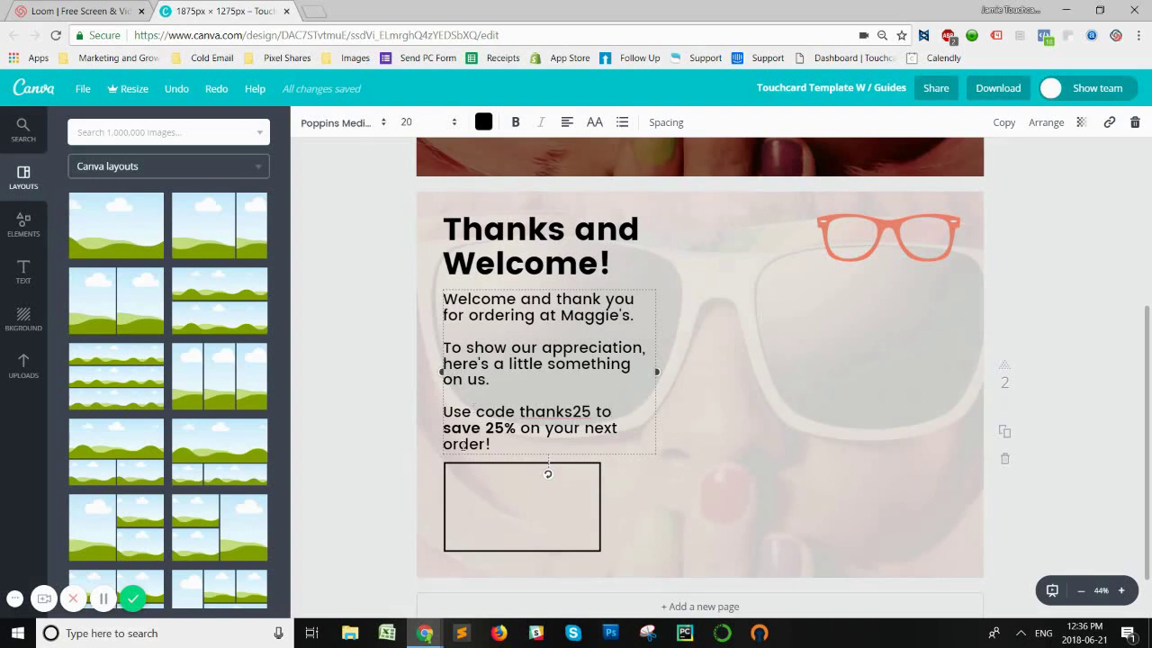
Make the code "thanks25" in page 2's body text bold
{"action": "left_click_drag", "start_coordinate": [592, 412], "coordinate": [519, 412]}
{"action": "left_click", "coordinate": [515, 121]}
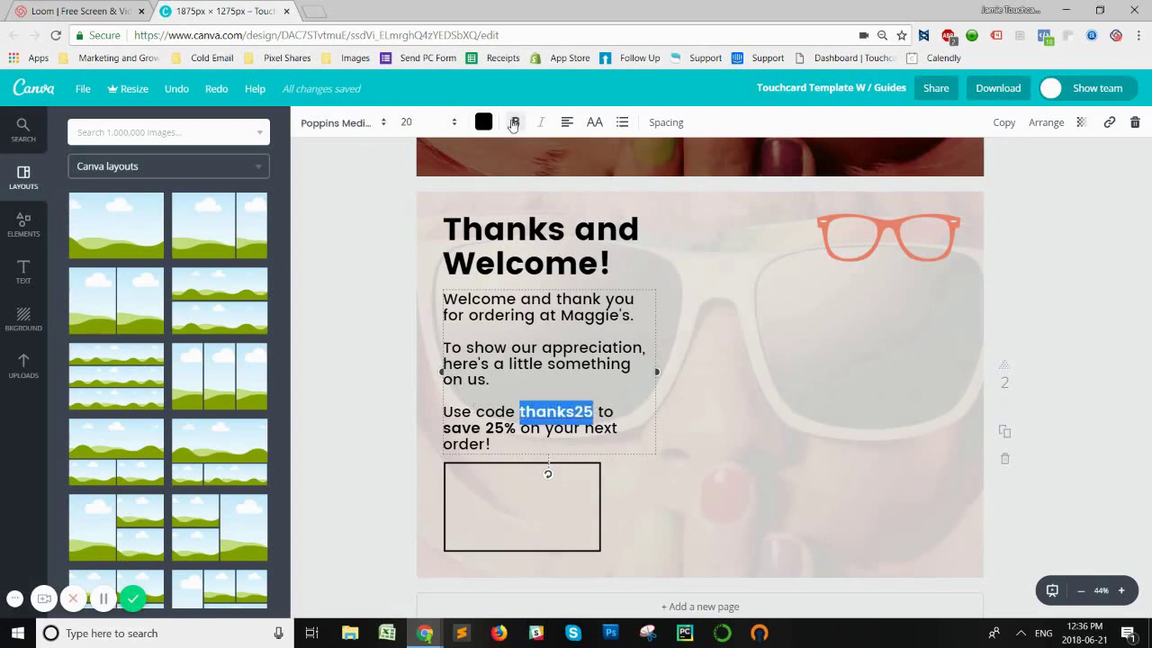
{"action": "left_click", "coordinate": [471, 413]}
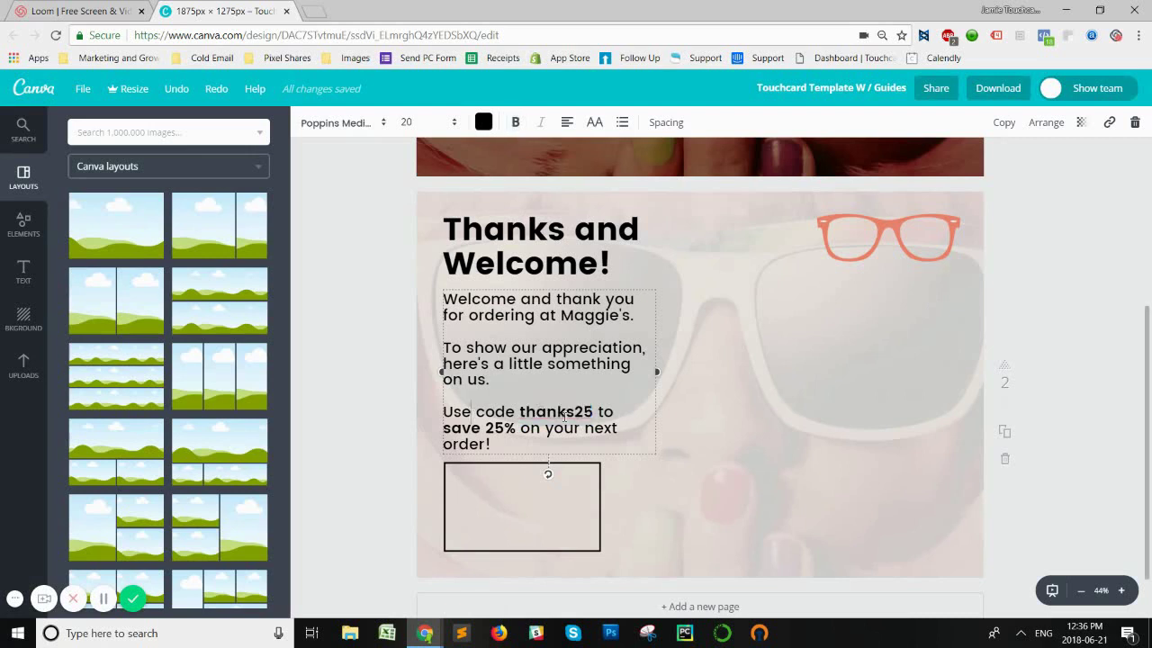
Change the discount percentage in page 2's body text to 15%
{"action": "left_click", "coordinate": [506, 428]}
{"action": "key", "text": "BackSpace"}
{"action": "key", "text": "BackSpace"}
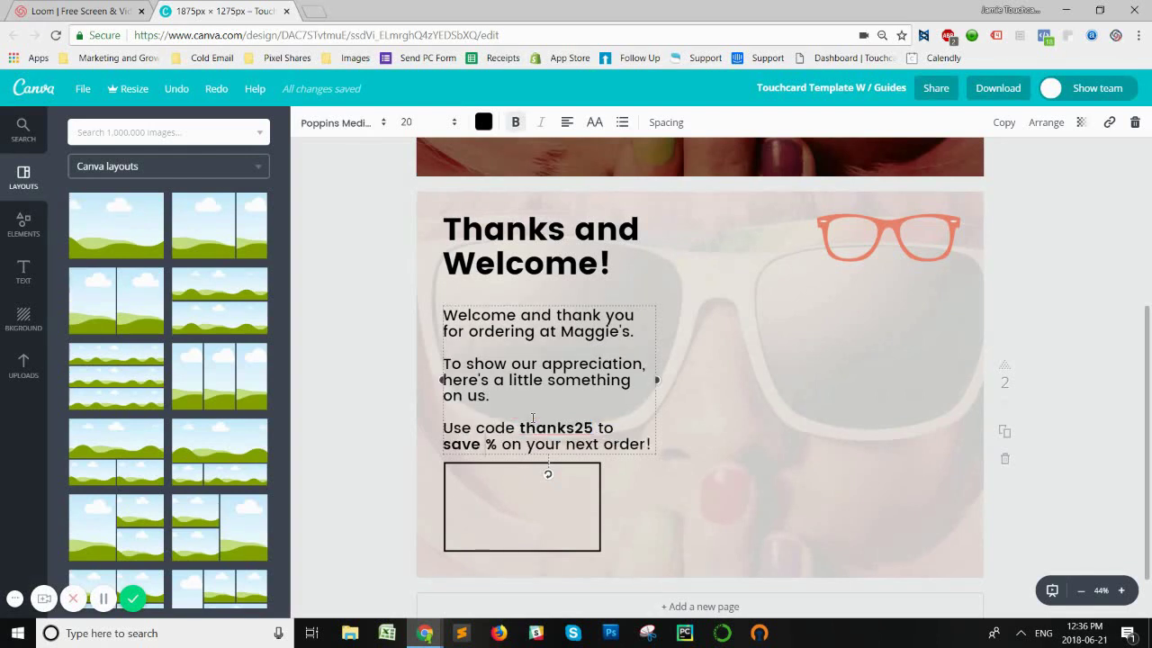
{"action": "type", "text": "15"}
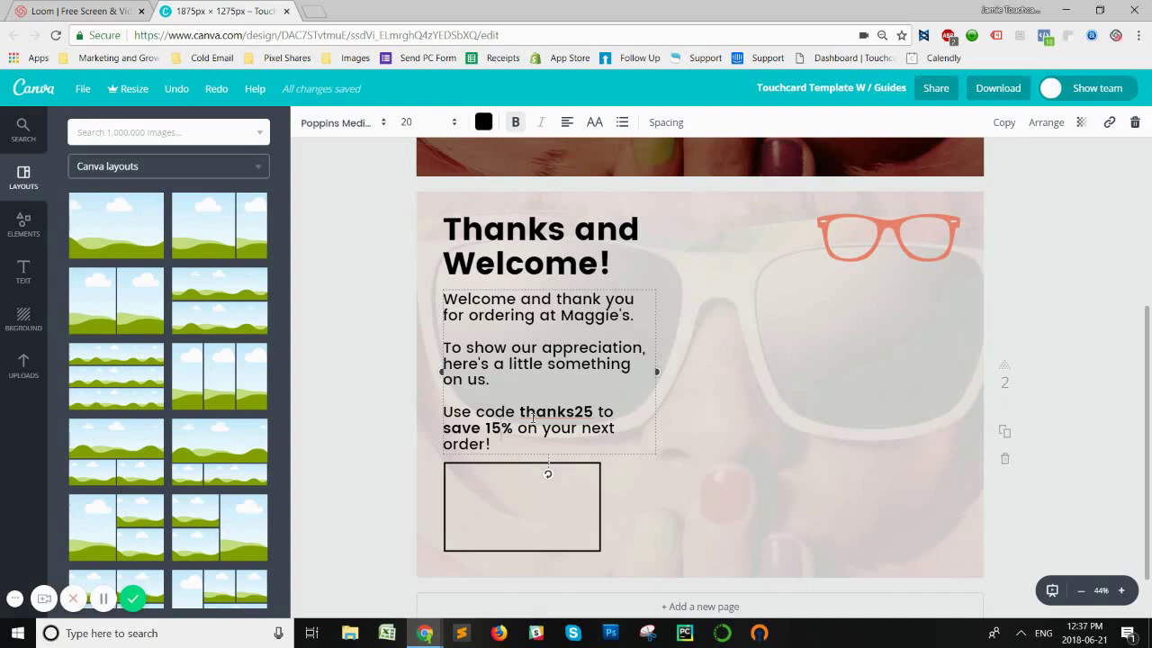
Set the discount in the body text back to 25% and leave text editing
{"action": "key", "text": "BackSpace"}
{"action": "key", "text": "BackSpace"}
{"action": "type", "text": "25"}
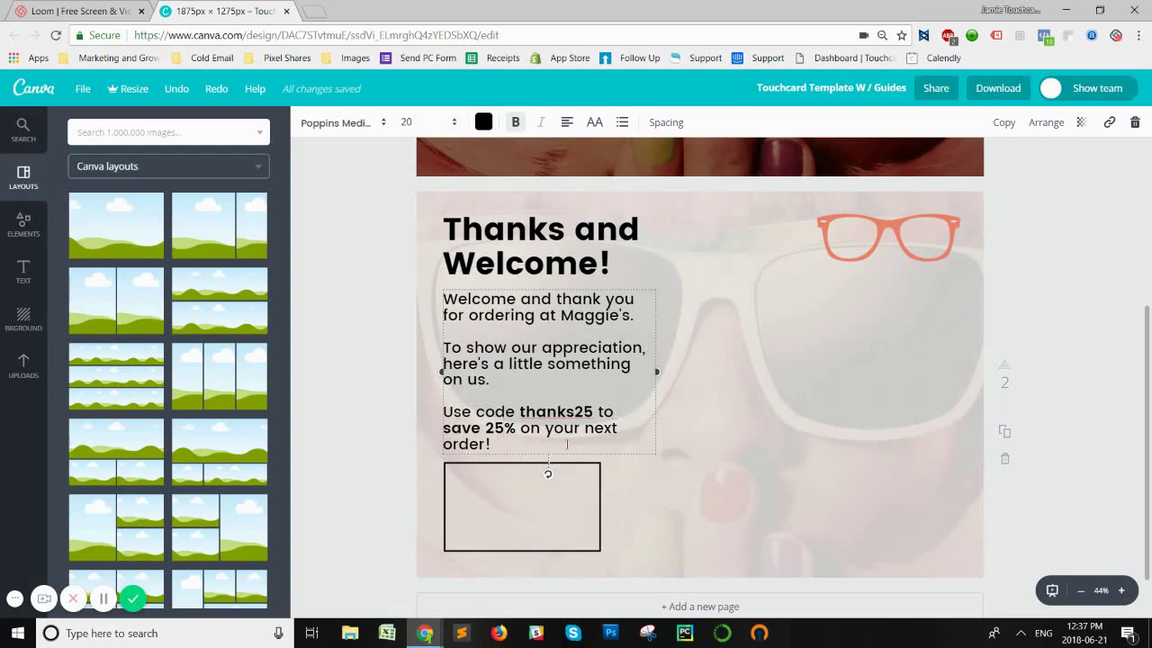
{"action": "left_click", "coordinate": [639, 479]}
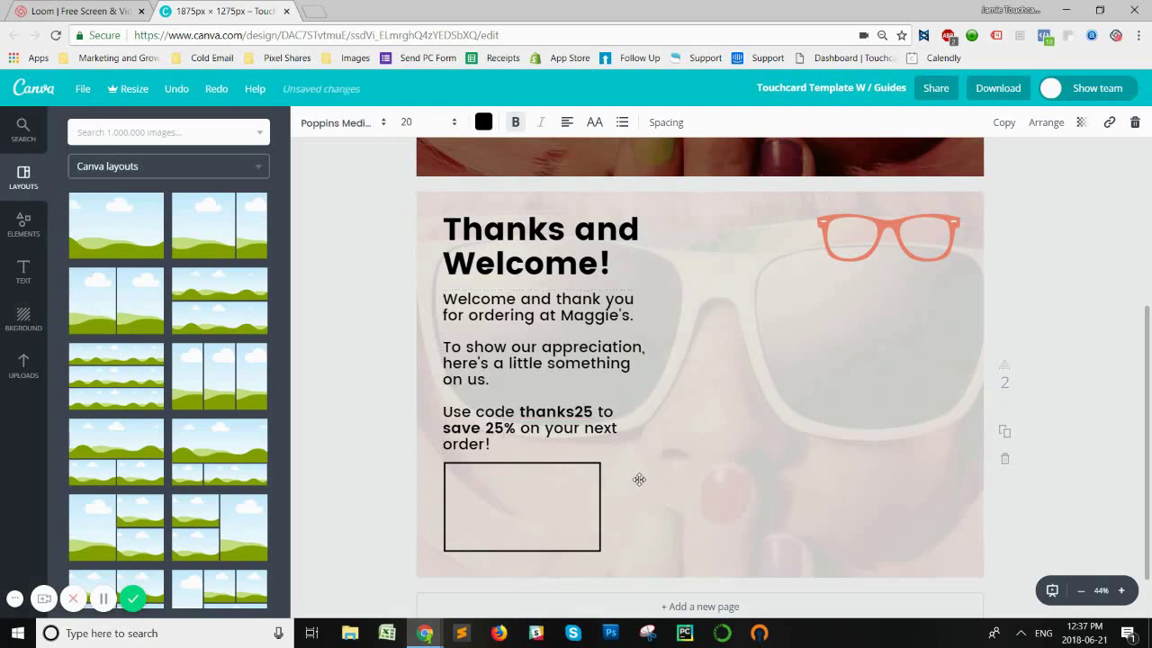
{"action": "left_click", "coordinate": [639, 479]}
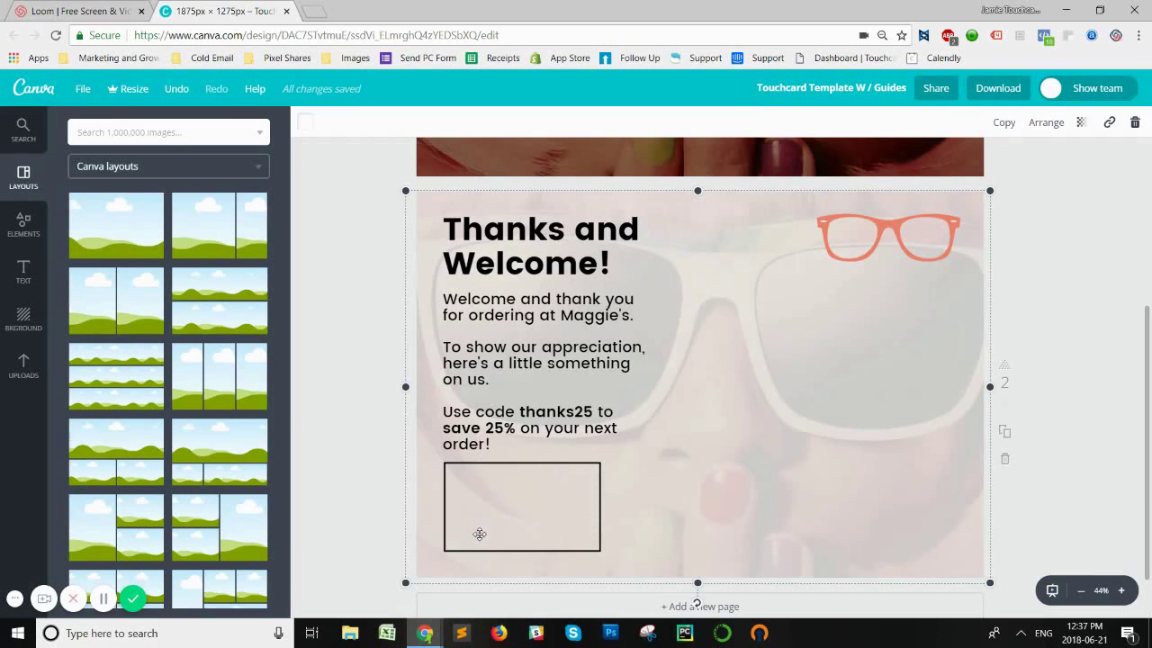
Add a heading reading "25% OFF" in the upper part of the empty black rectangle, narrowed to the rectangle's width
{"action": "left_click", "coordinate": [25, 270]}
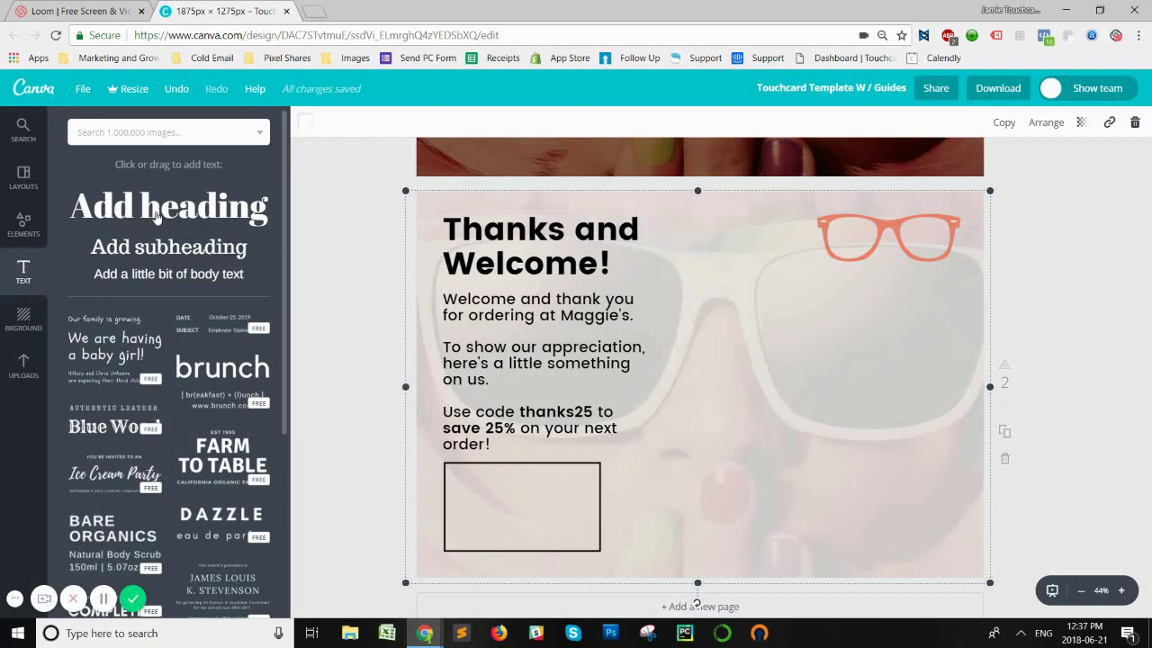
{"action": "left_click_drag", "start_coordinate": [166, 209], "coordinate": [693, 403]}
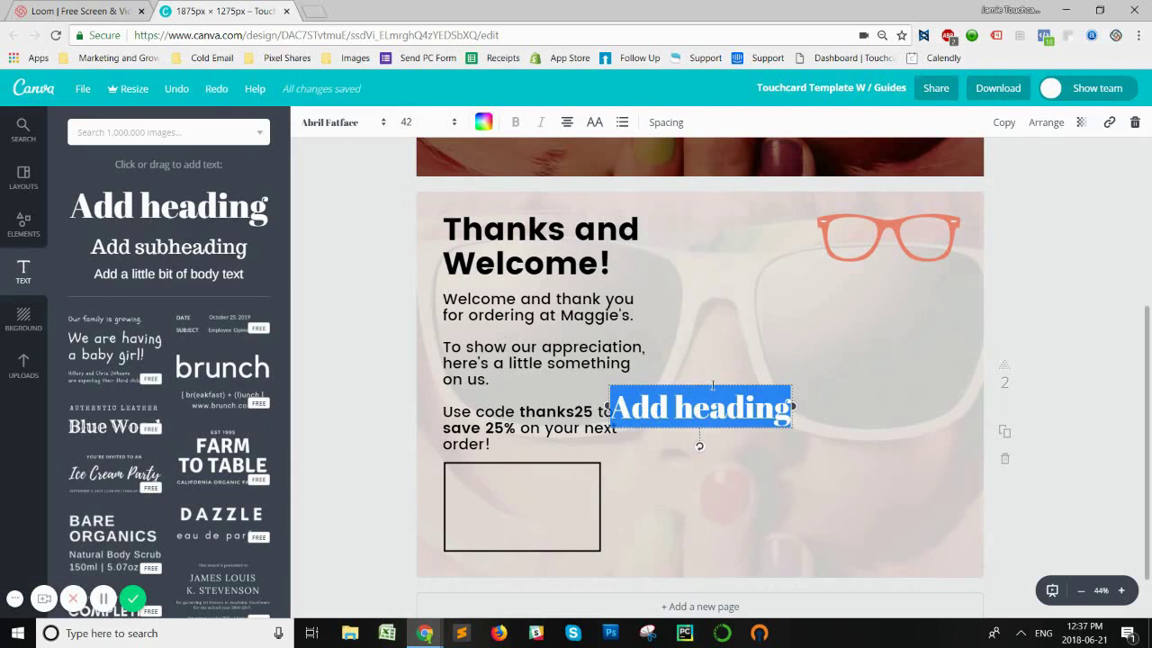
{"action": "left_click_drag", "start_coordinate": [713, 383], "coordinate": [549, 463]}
{"action": "left_click_drag", "start_coordinate": [632, 487], "coordinate": [601, 487]}
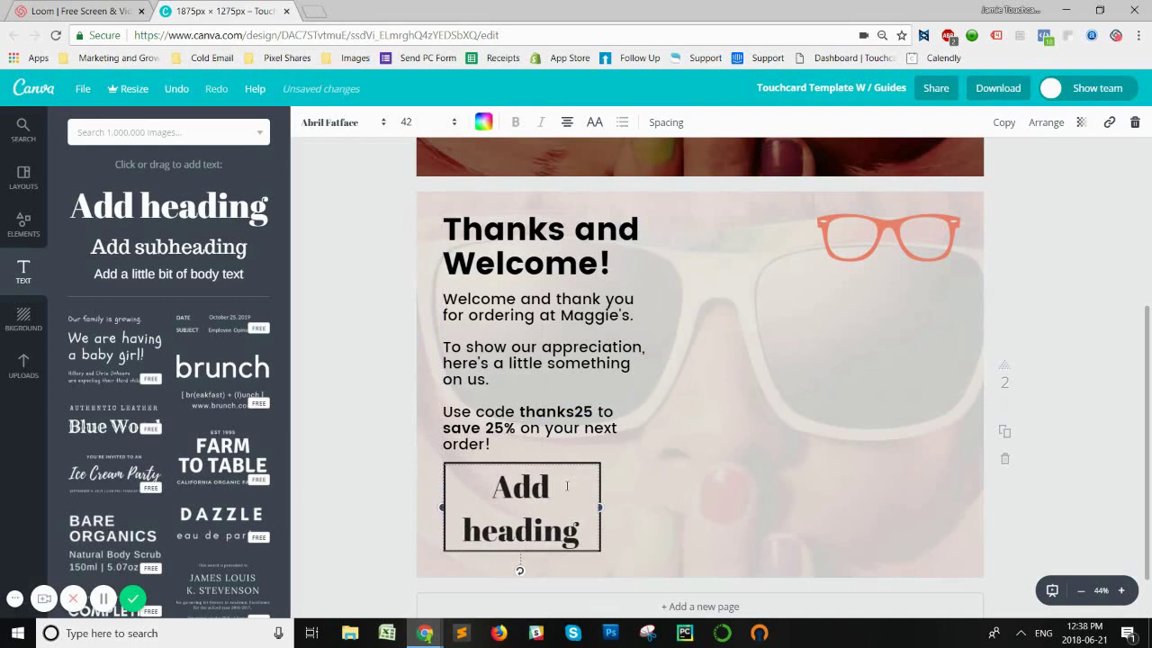
{"action": "left_click", "coordinate": [566, 485]}
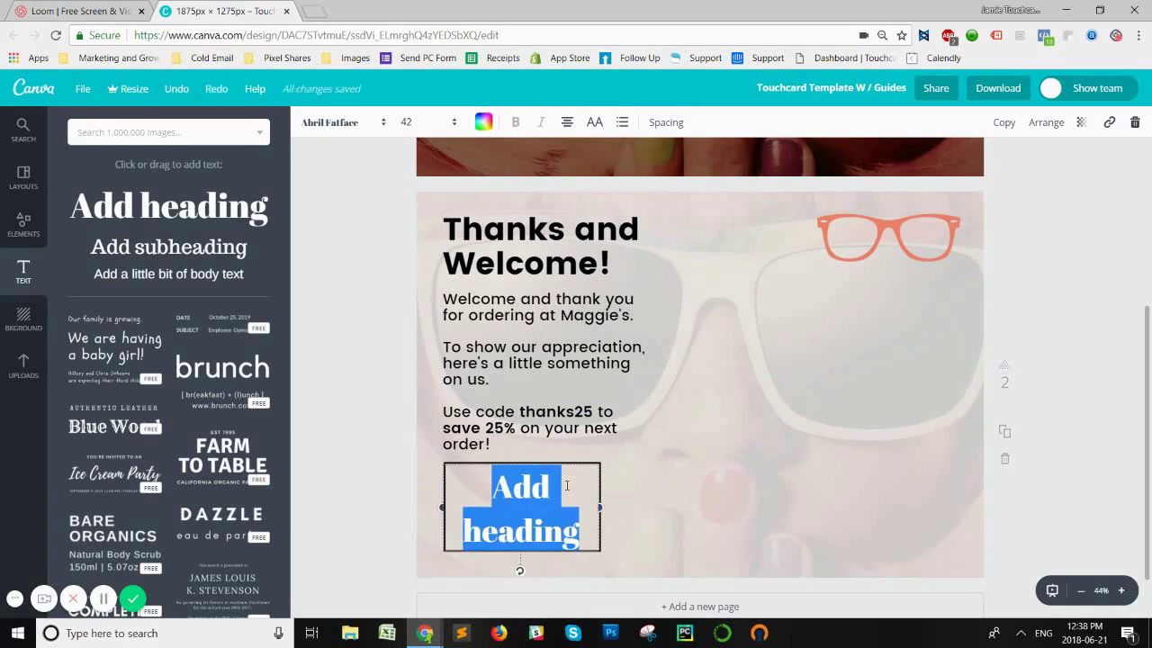
{"action": "type", "text": "25% OFF"}
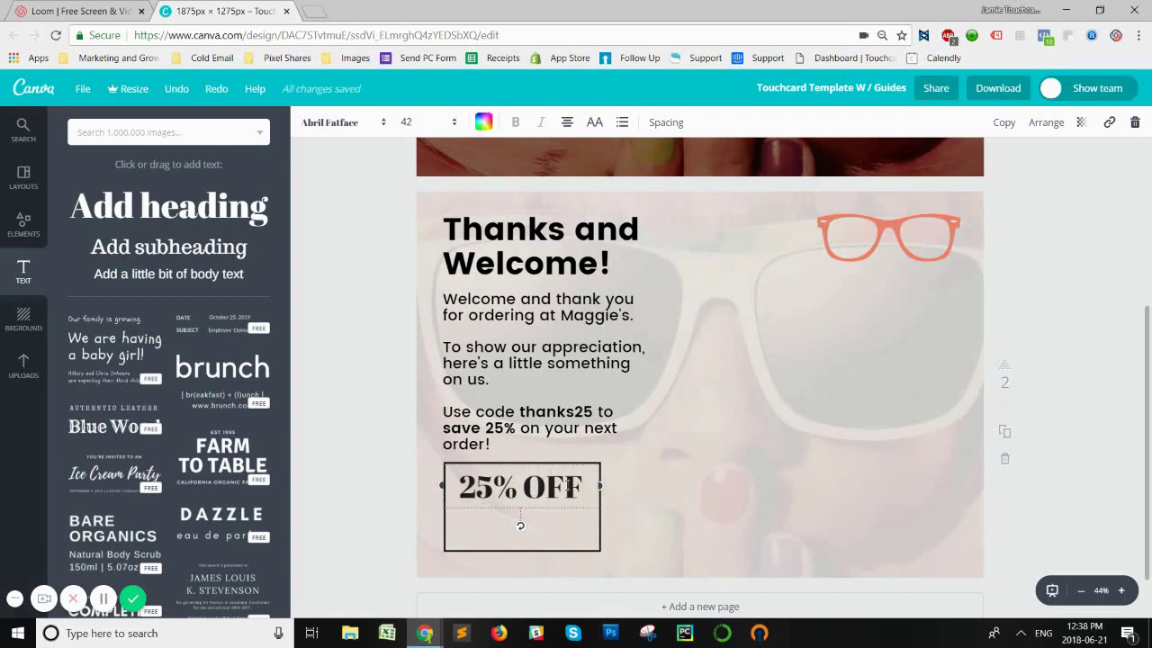
Set the font of the "25% OFF" heading to Poppins Bold
{"action": "key", "text": "ctrl+a"}
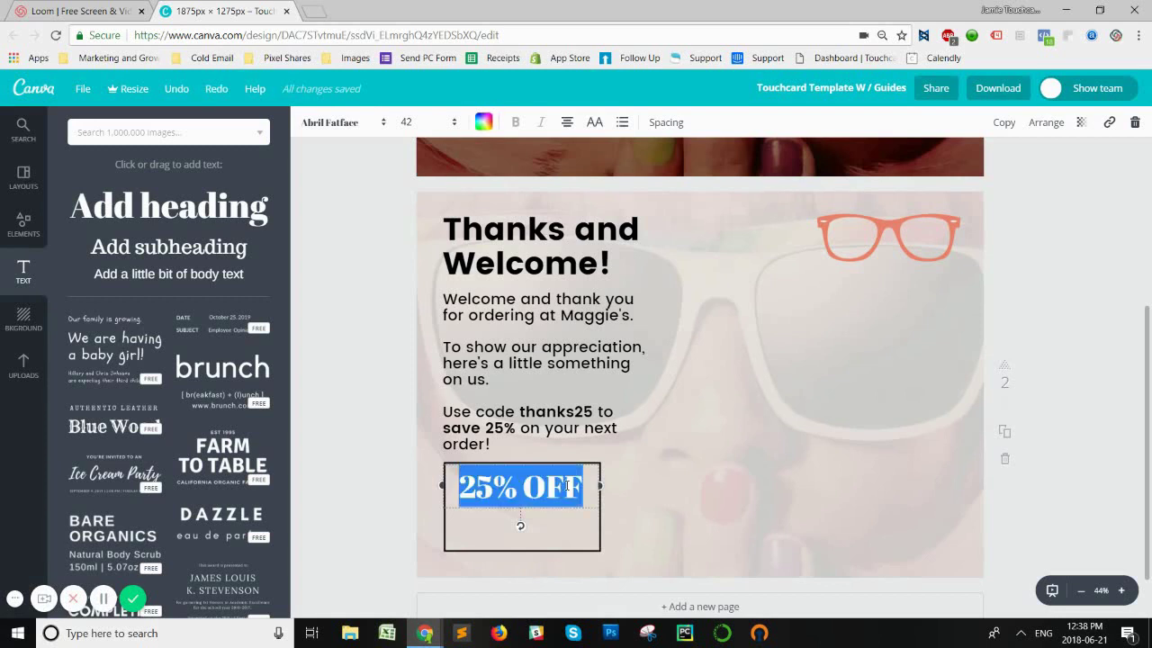
{"action": "left_click", "coordinate": [380, 122]}
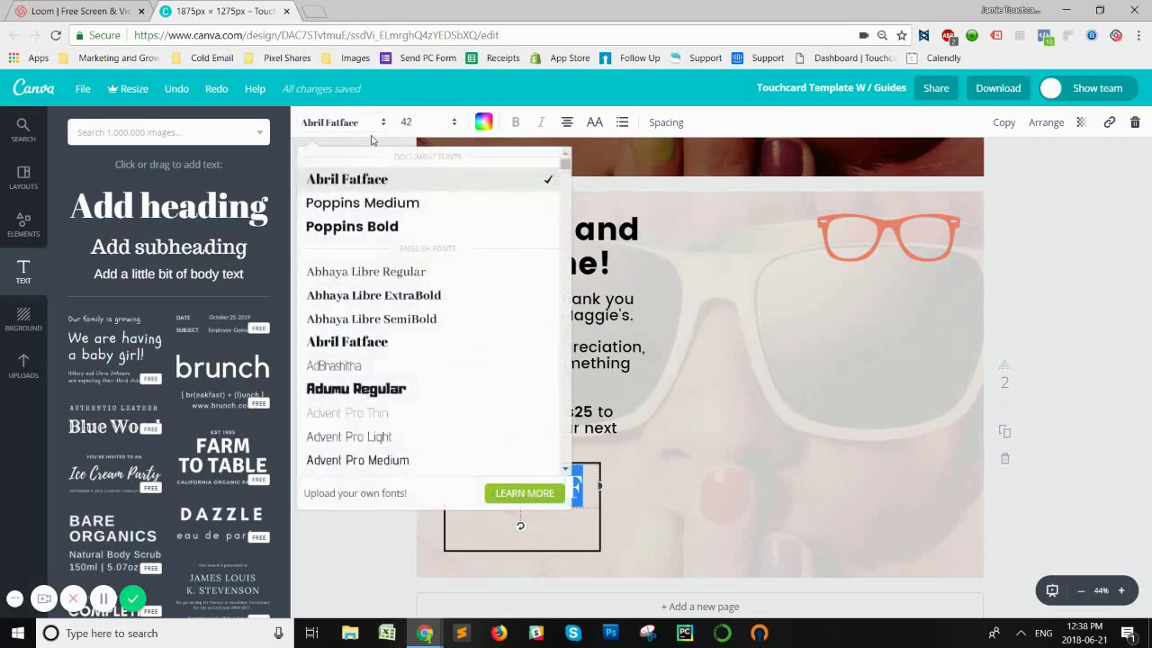
{"action": "left_click", "coordinate": [342, 226]}
{"action": "left_click", "coordinate": [660, 461]}
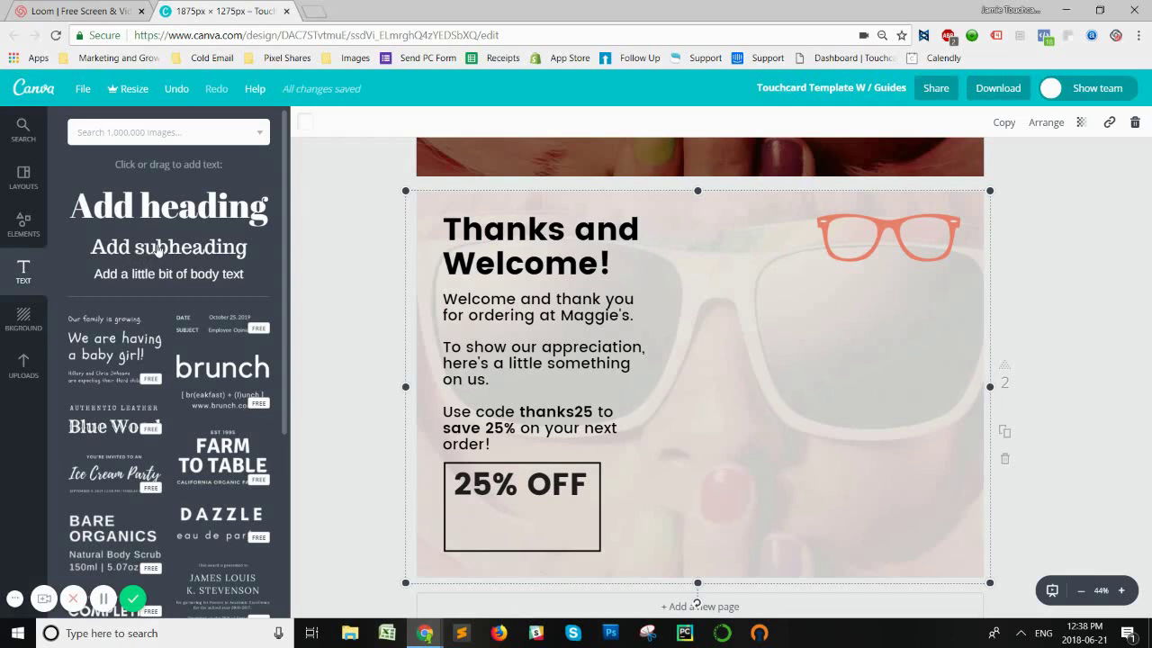
Add a subheading reading "thanks25" directly below the "25% OFF" heading inside the rectangle
{"action": "left_click", "coordinate": [155, 252]}
{"action": "double_click", "coordinate": [675, 396]}
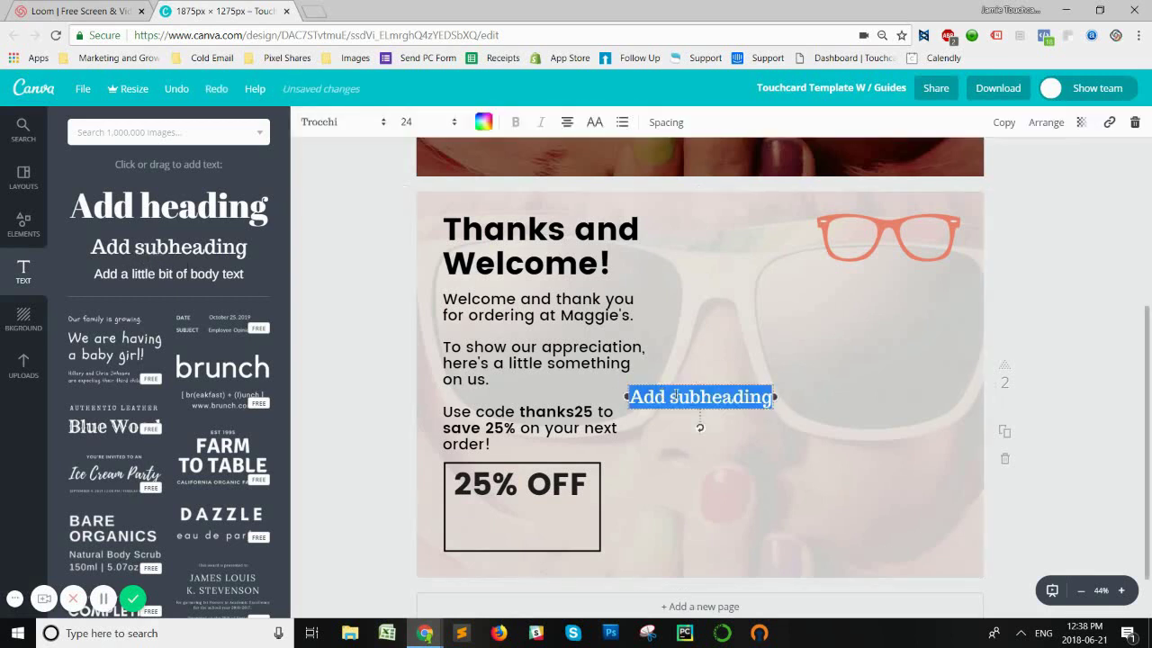
{"action": "left_click_drag", "start_coordinate": [690, 390], "coordinate": [520, 500]}
{"action": "type", "text": "than"}
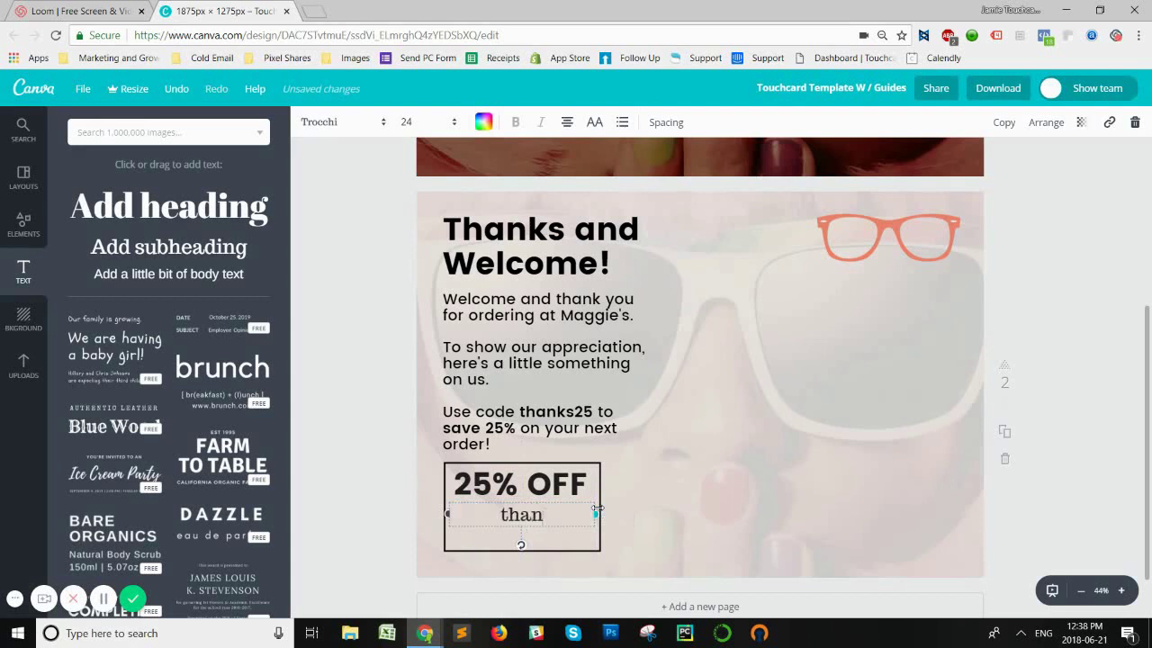
{"action": "type", "text": "ks25"}
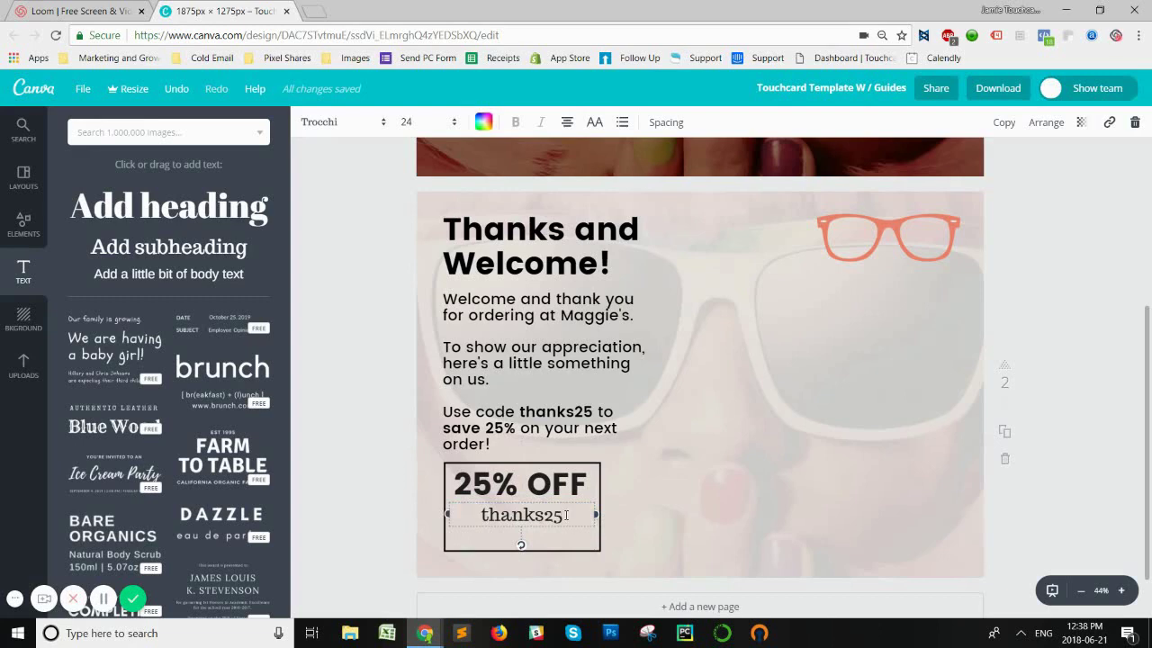
Format the "thanks25" subheading in the rectangle as Poppins Medium and bold
{"action": "left_click_drag", "start_coordinate": [565, 515], "coordinate": [482, 514]}
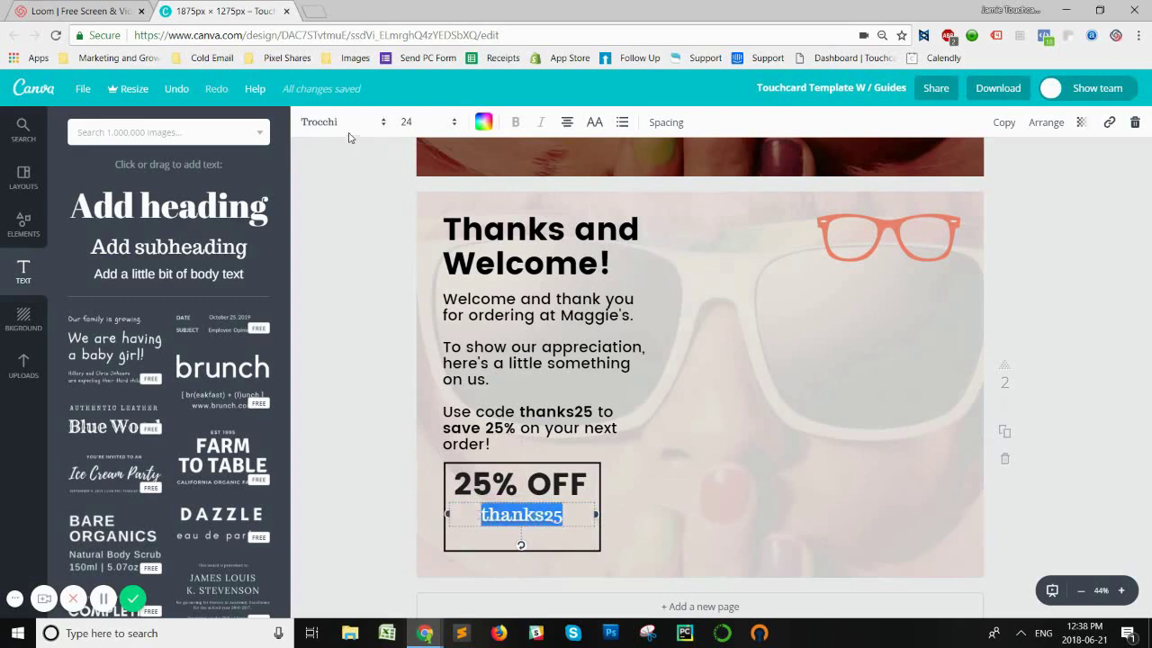
{"action": "left_click", "coordinate": [351, 123]}
{"action": "left_click", "coordinate": [376, 180]}
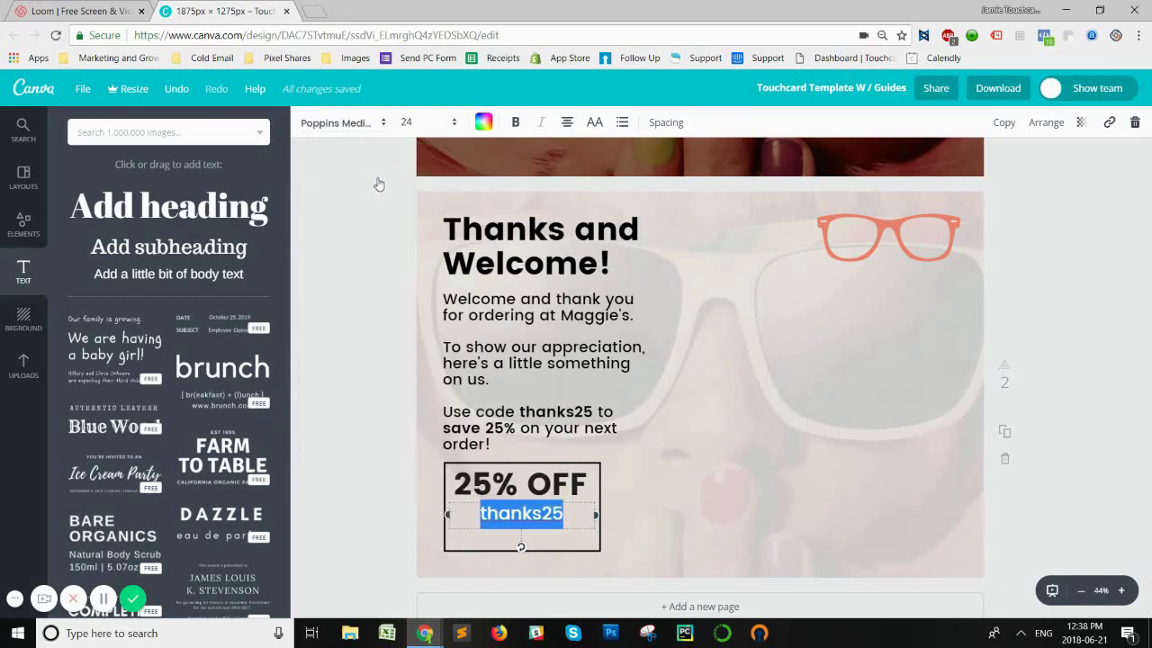
{"action": "left_click", "coordinate": [517, 123]}
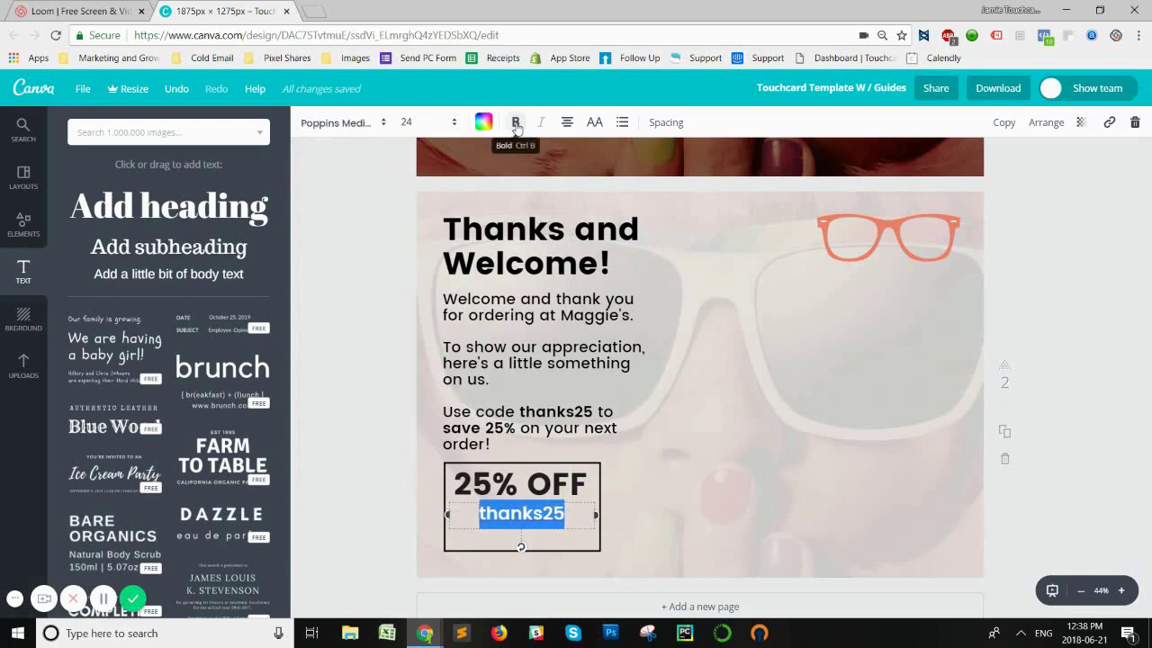
{"action": "left_click", "coordinate": [751, 464]}
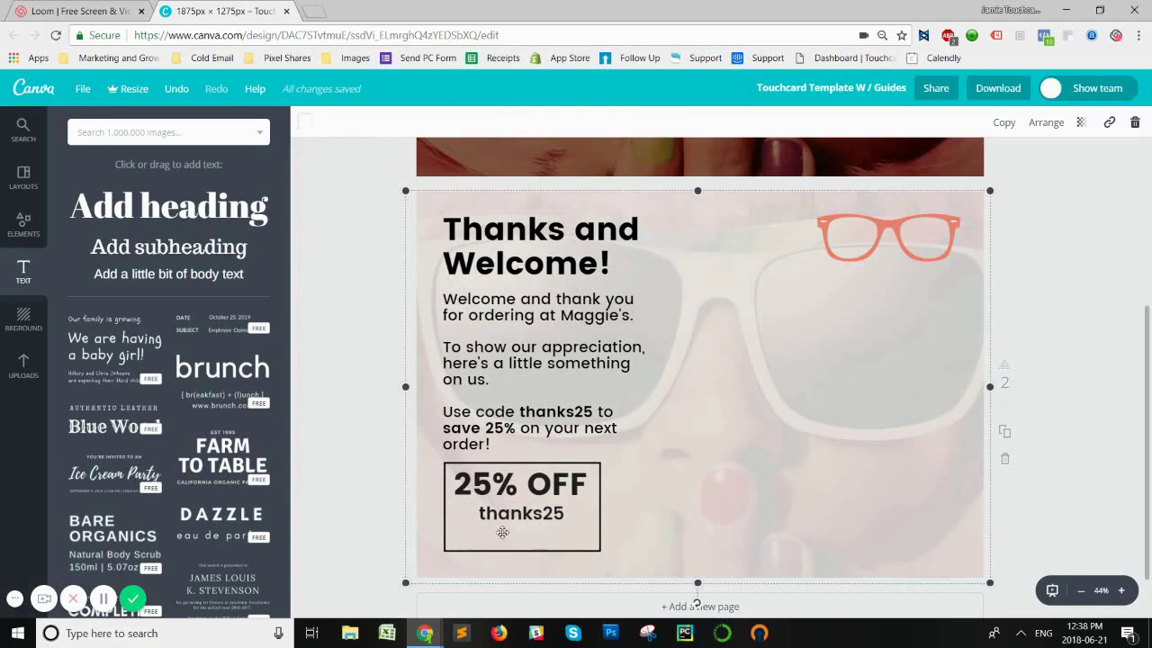
Add body text reading "Expires in 14 Days" directly below "thanks25" inside the black rectangle
{"action": "left_click", "coordinate": [159, 282]}
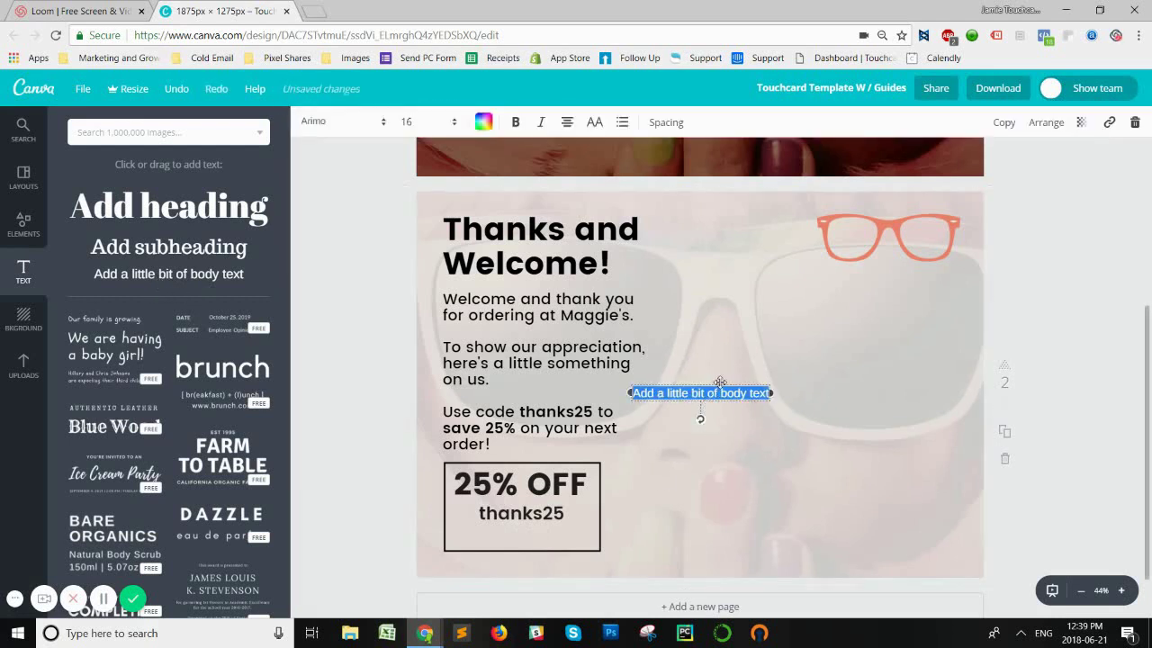
{"action": "left_click_drag", "start_coordinate": [723, 385], "coordinate": [547, 525]}
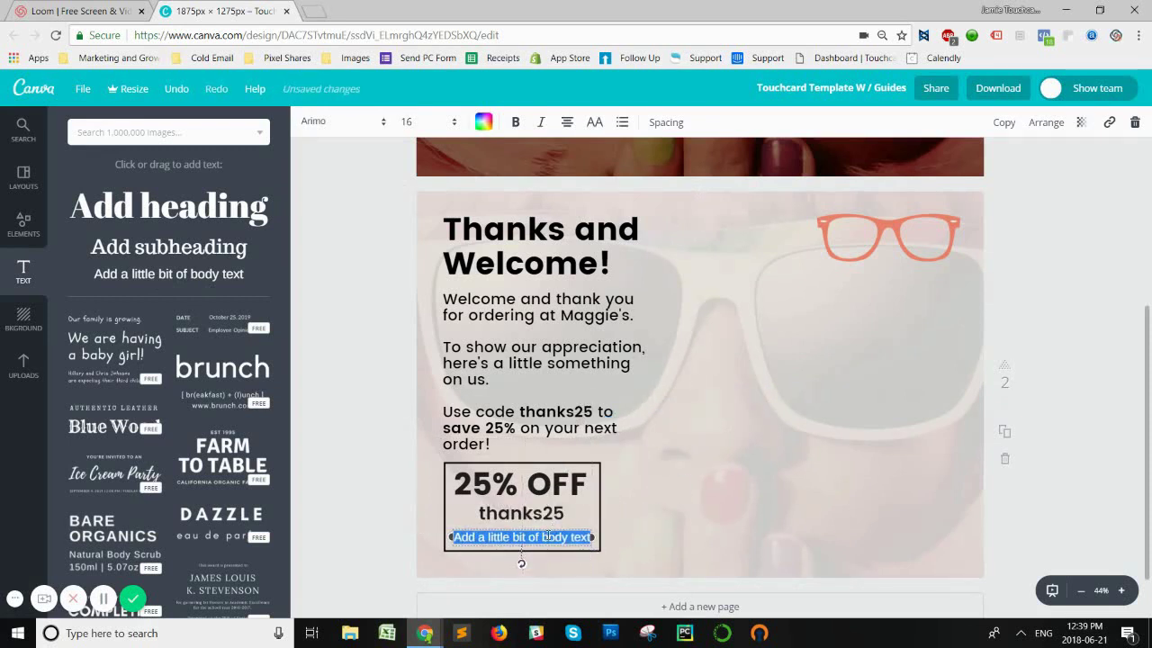
{"action": "left_click", "coordinate": [548, 537]}
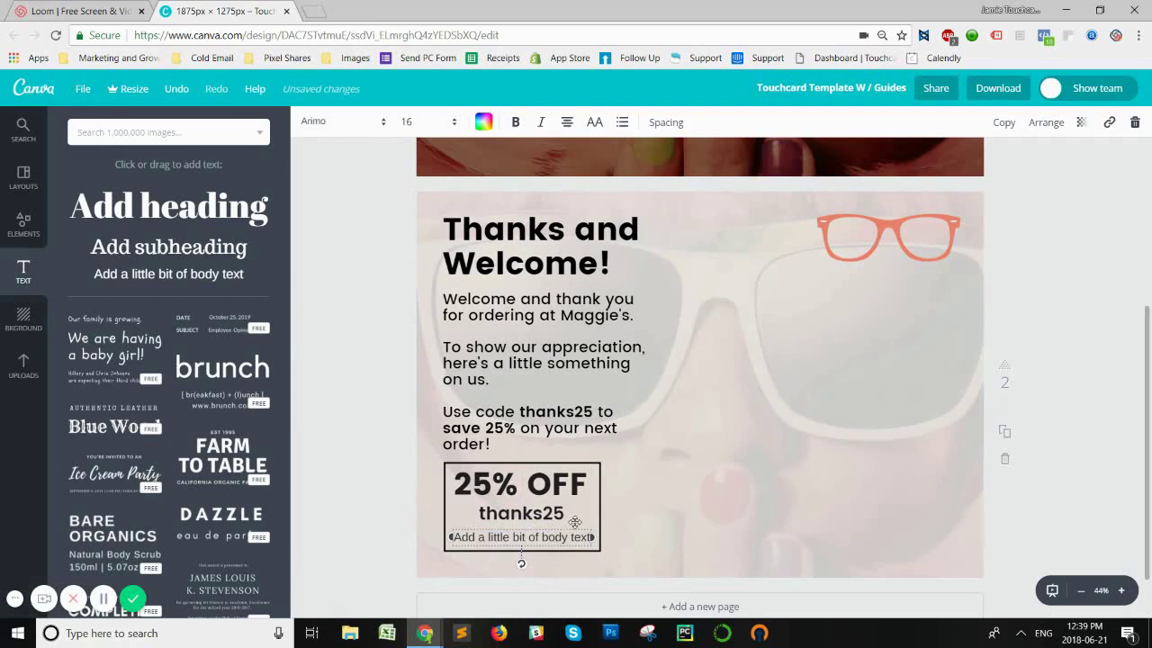
{"action": "key", "text": "ctrl+a"}
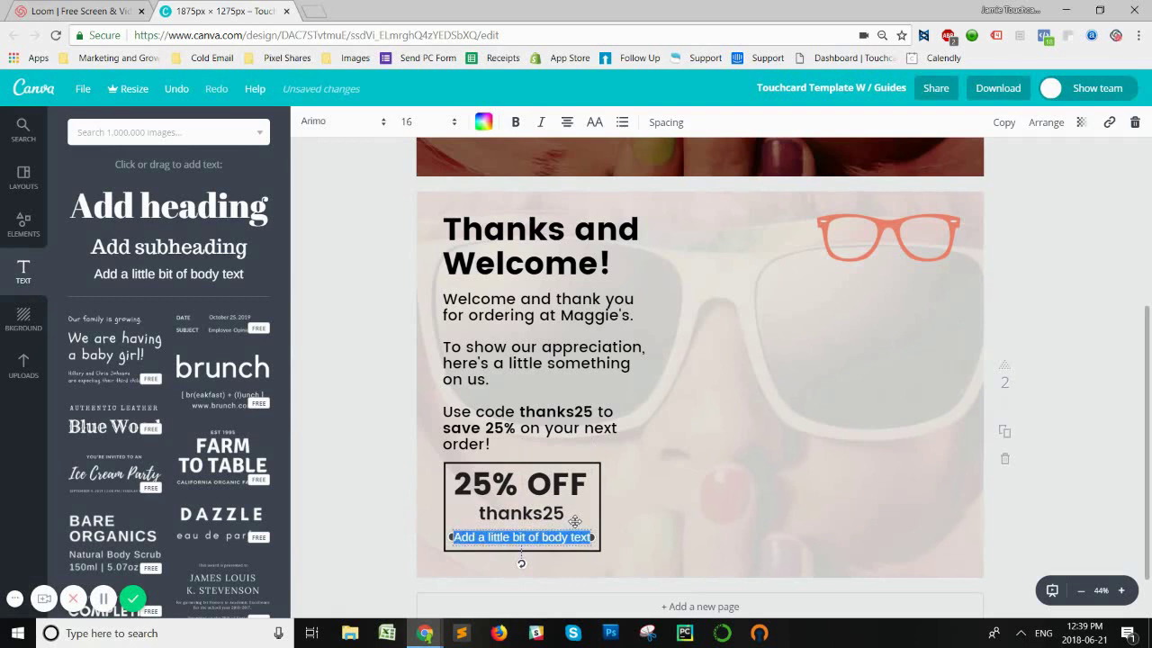
{"action": "type", "text": "Expires in"}
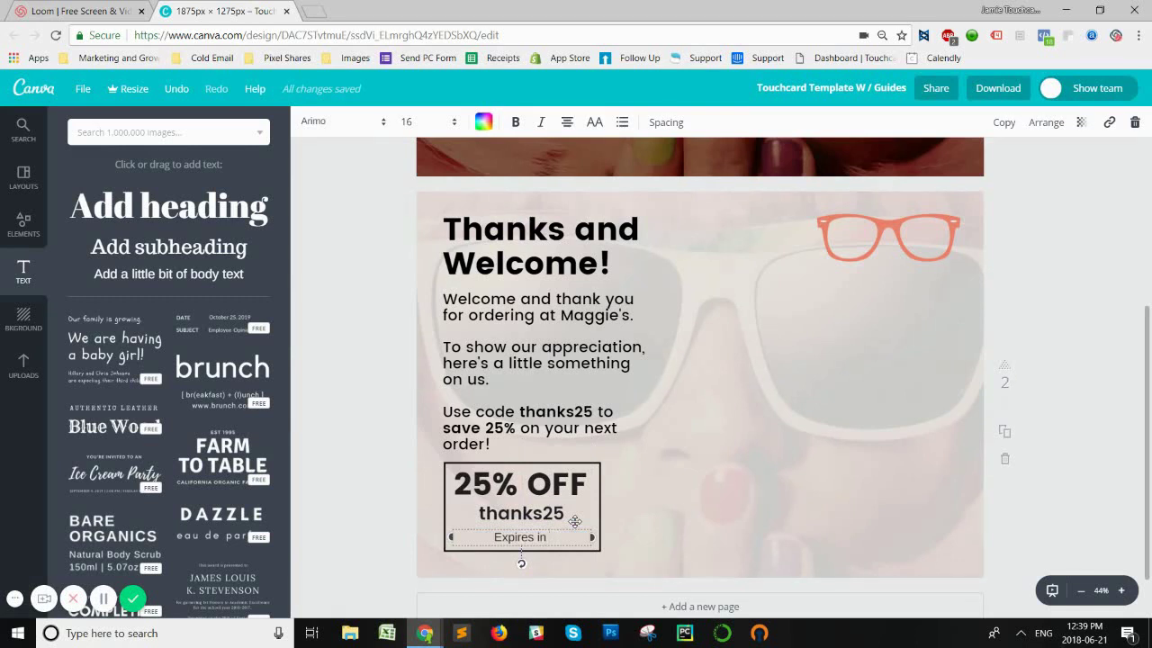
{"action": "type", "text": " 14 Days"}
Format the "Expires in 14 Days" text as Poppins Medium at size 21 and deselect it
{"action": "key", "text": "ctrl+a"}
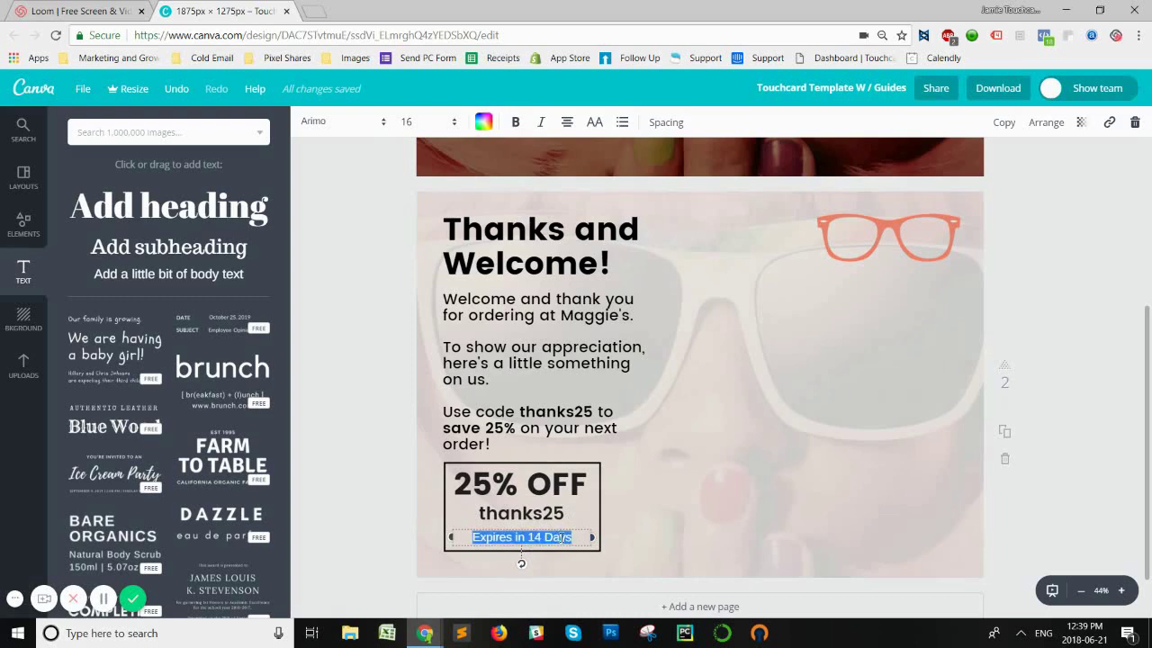
{"action": "left_click", "coordinate": [321, 126]}
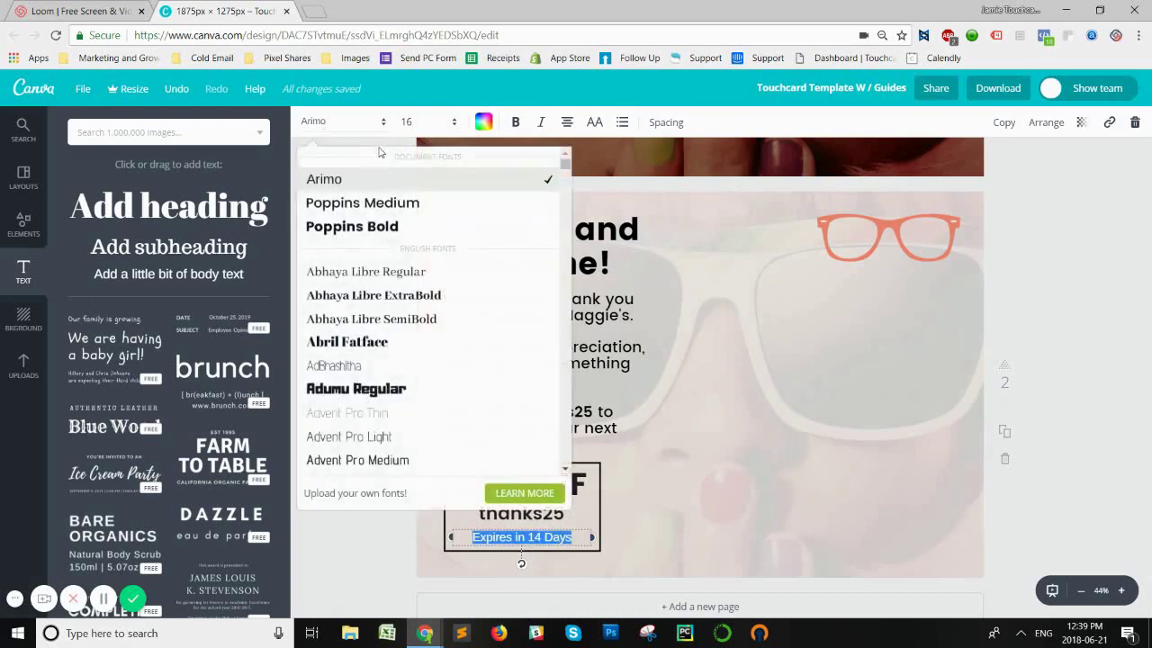
{"action": "left_click", "coordinate": [369, 203]}
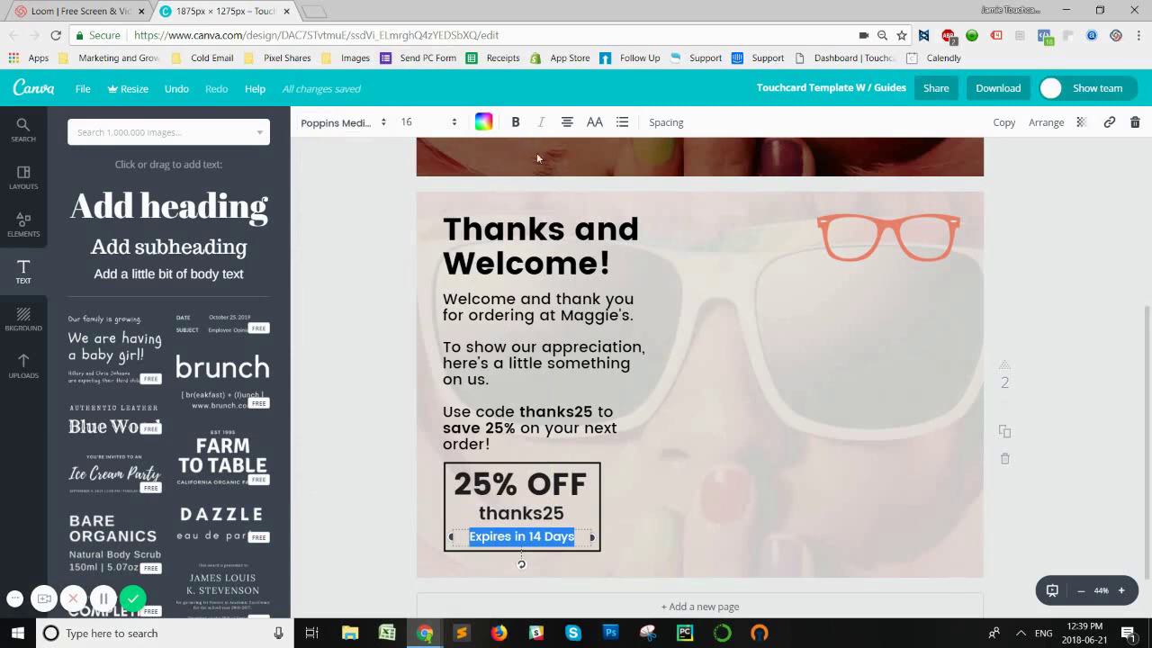
{"action": "left_click", "coordinate": [421, 123]}
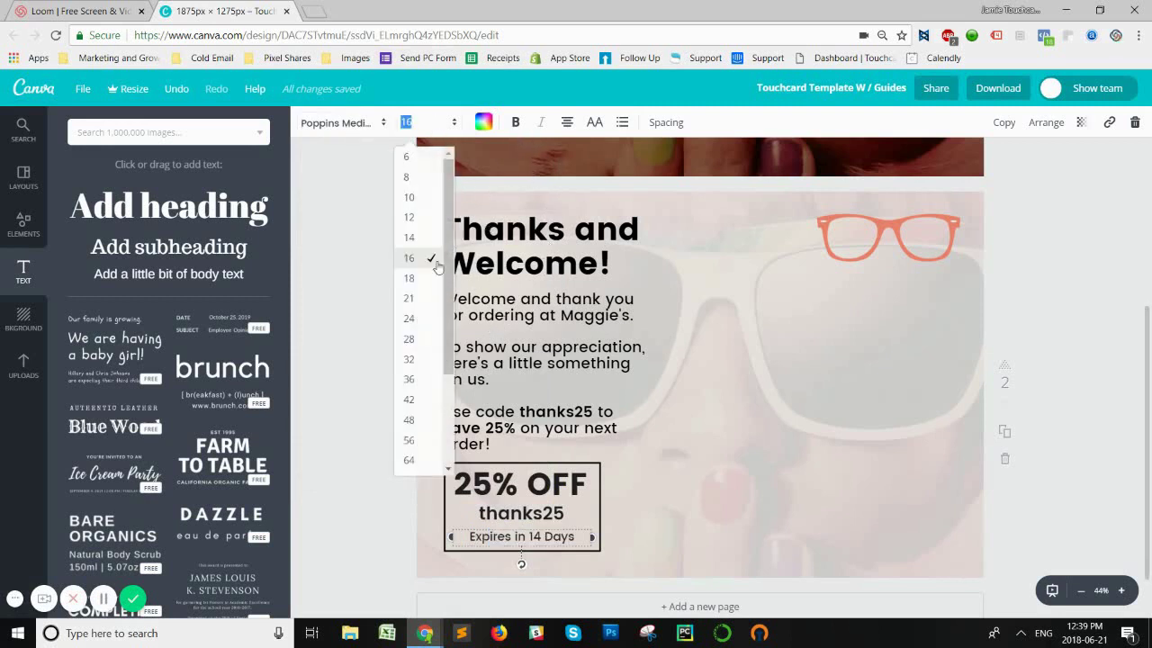
{"action": "left_click", "coordinate": [409, 299]}
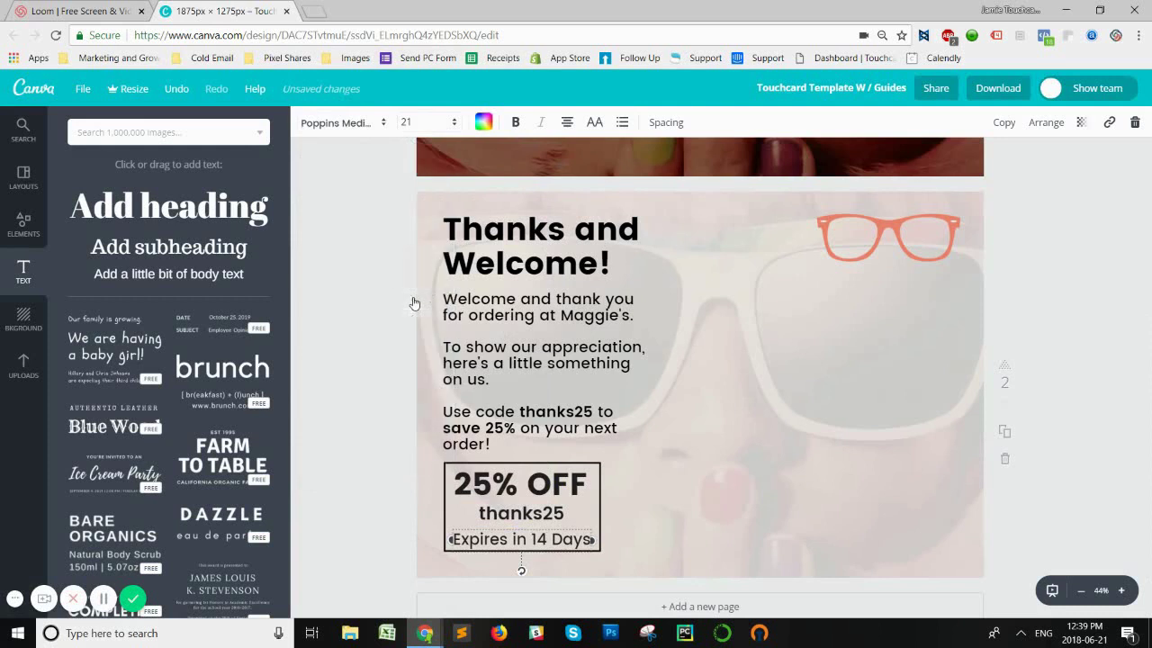
{"action": "left_click", "coordinate": [684, 475]}
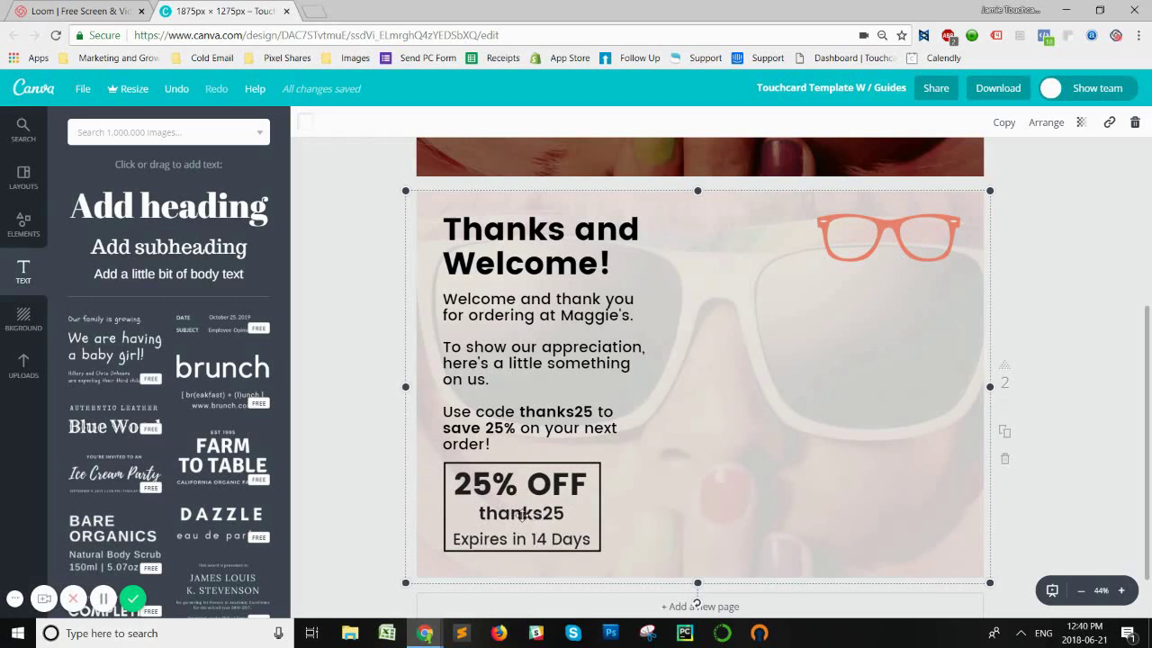
{"action": "left_click", "coordinate": [360, 379]}
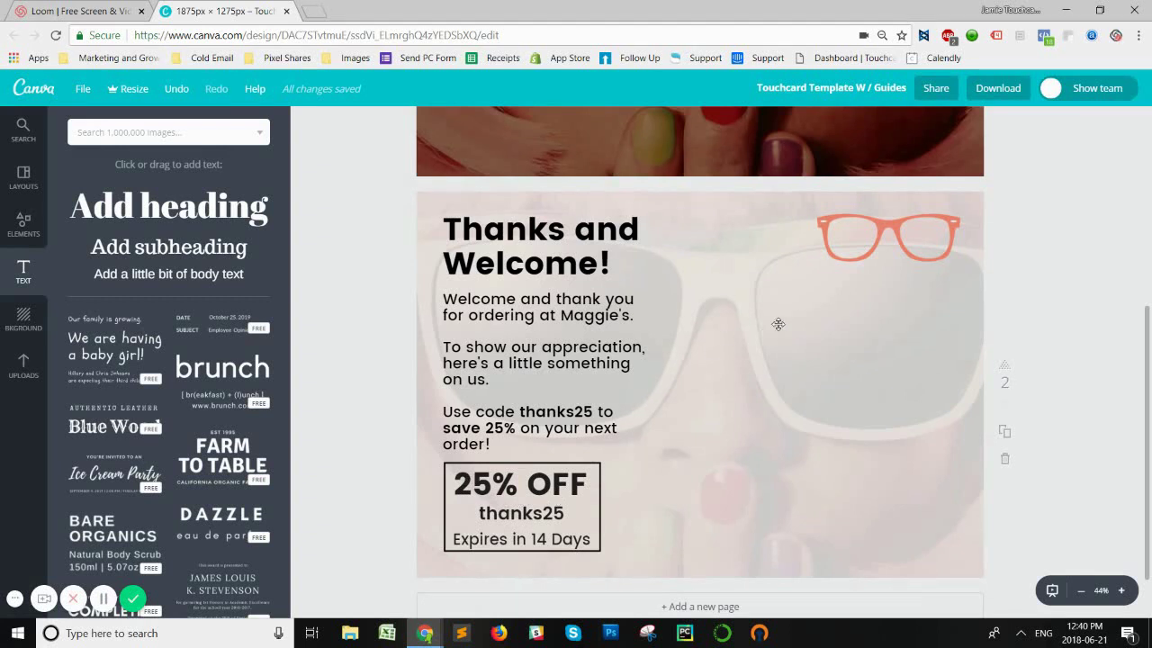
Download all pages of the postcard design as JPG and dismiss the download message
{"action": "left_click", "coordinate": [997, 89]}
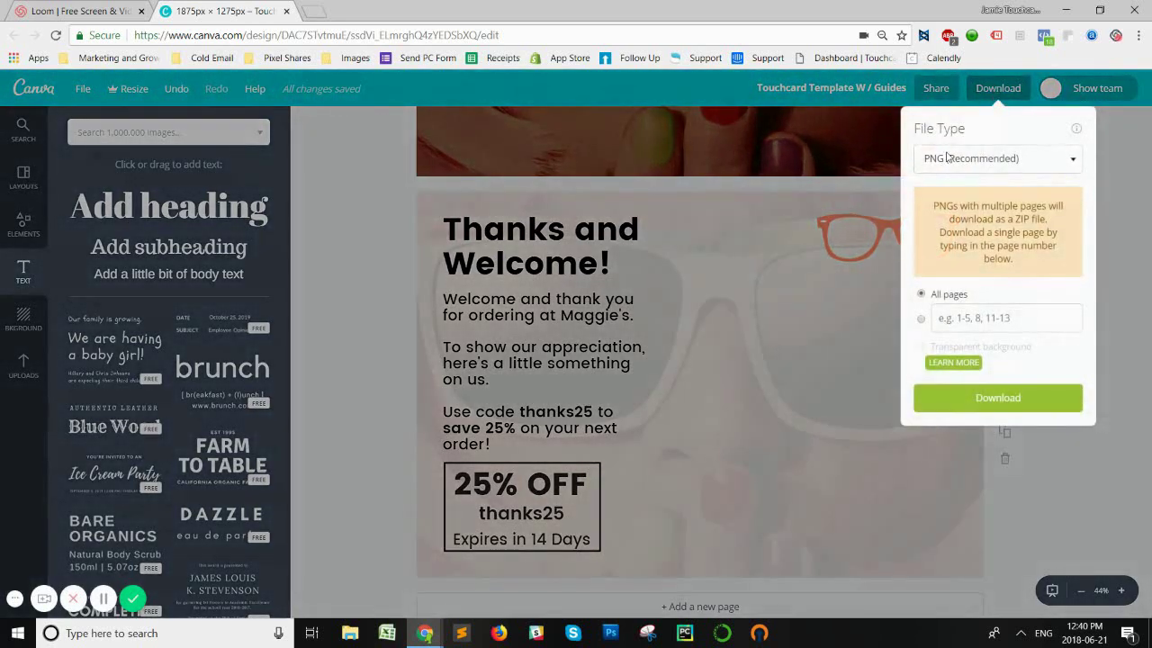
{"action": "left_click", "coordinate": [946, 158]}
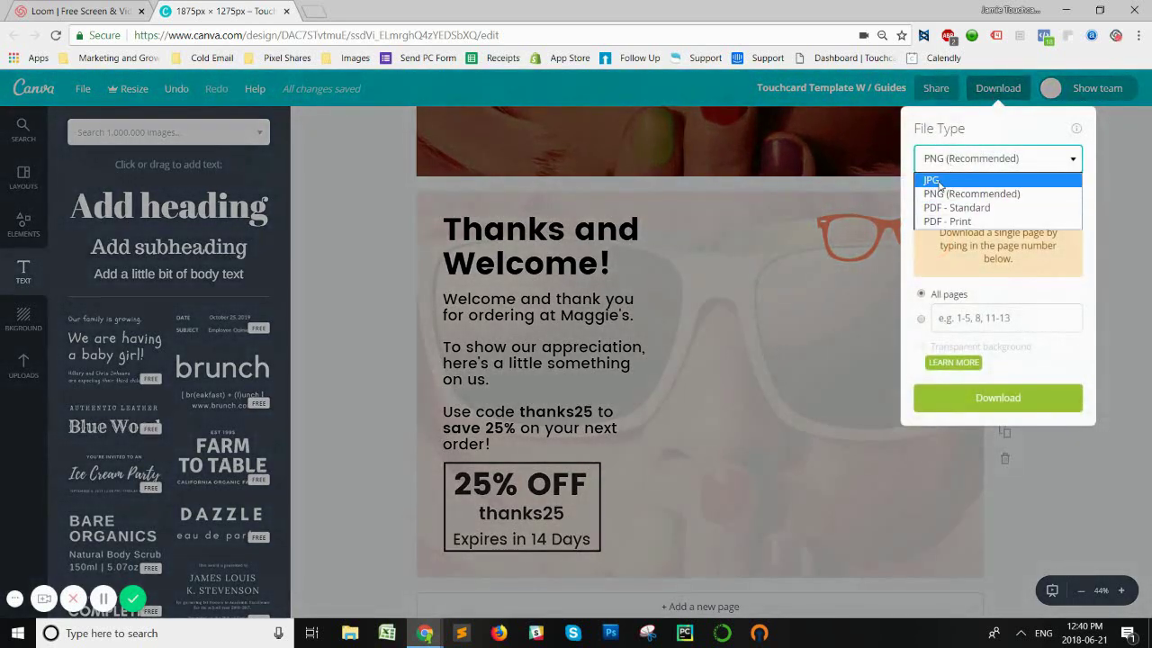
{"action": "left_click", "coordinate": [936, 180]}
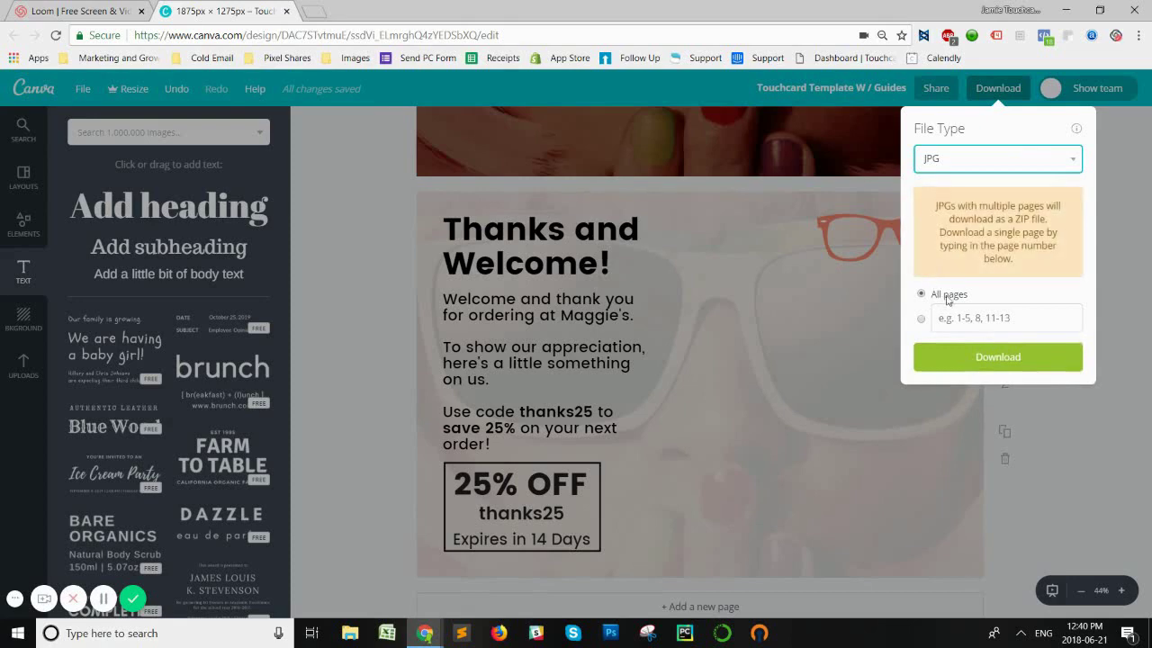
{"action": "left_click", "coordinate": [997, 359]}
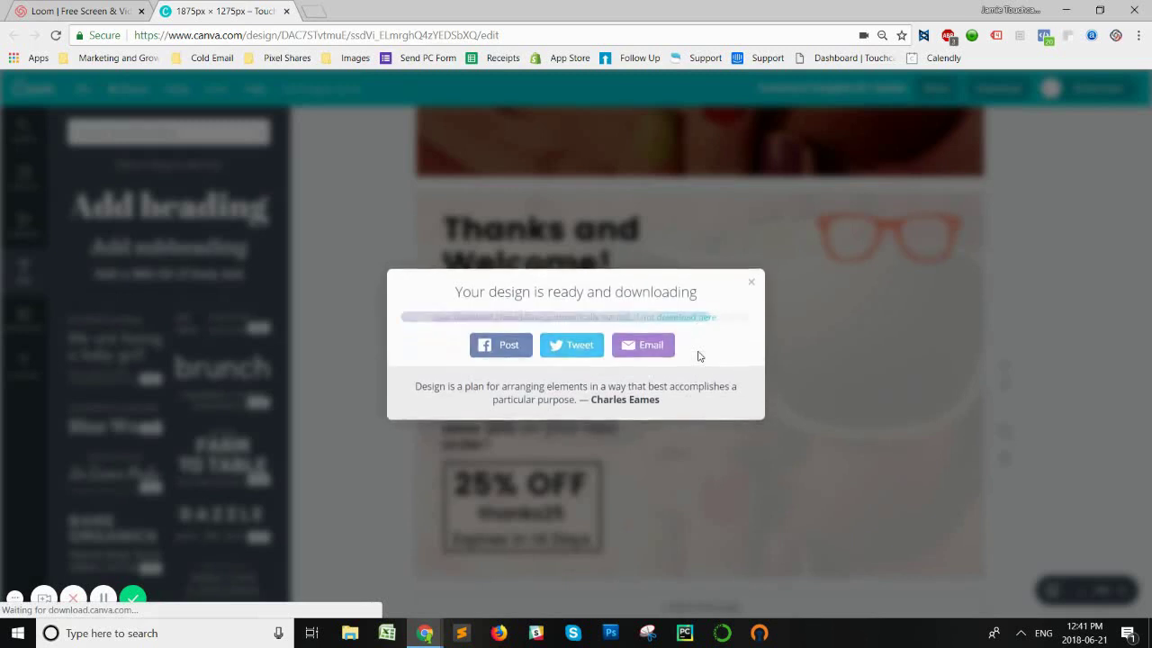
{"action": "left_click", "coordinate": [748, 262]}
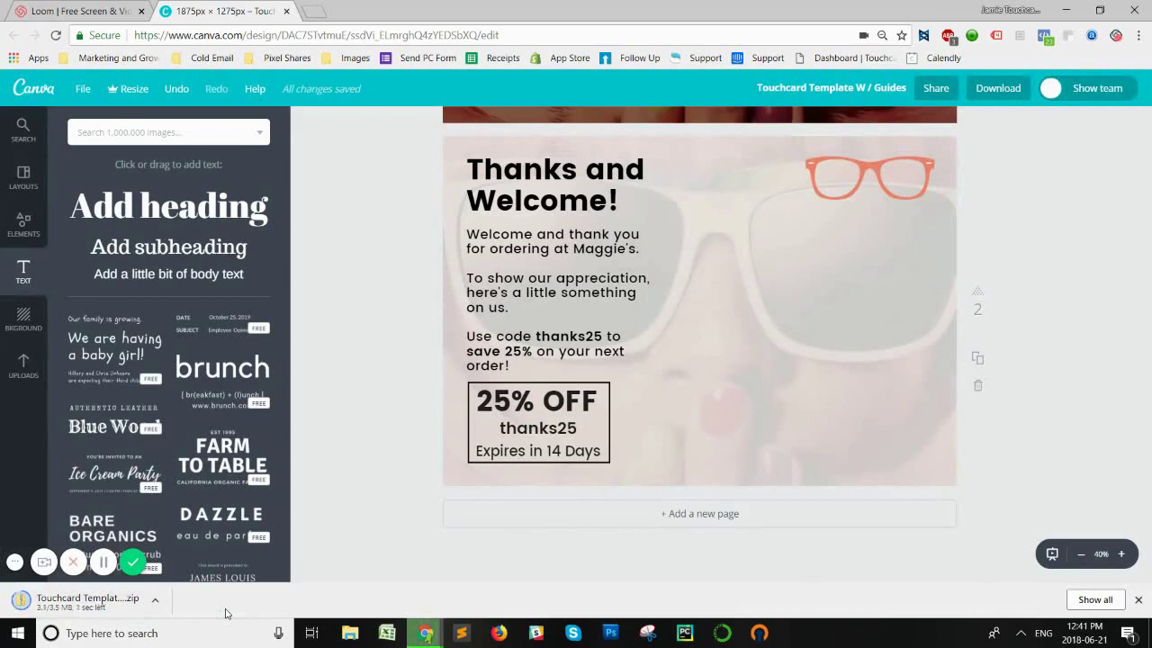
Open the downloaded ZIP file, copy JPG files 1 and 2 from it to the desktop, and close the folder window
{"action": "left_click", "coordinate": [65, 609]}
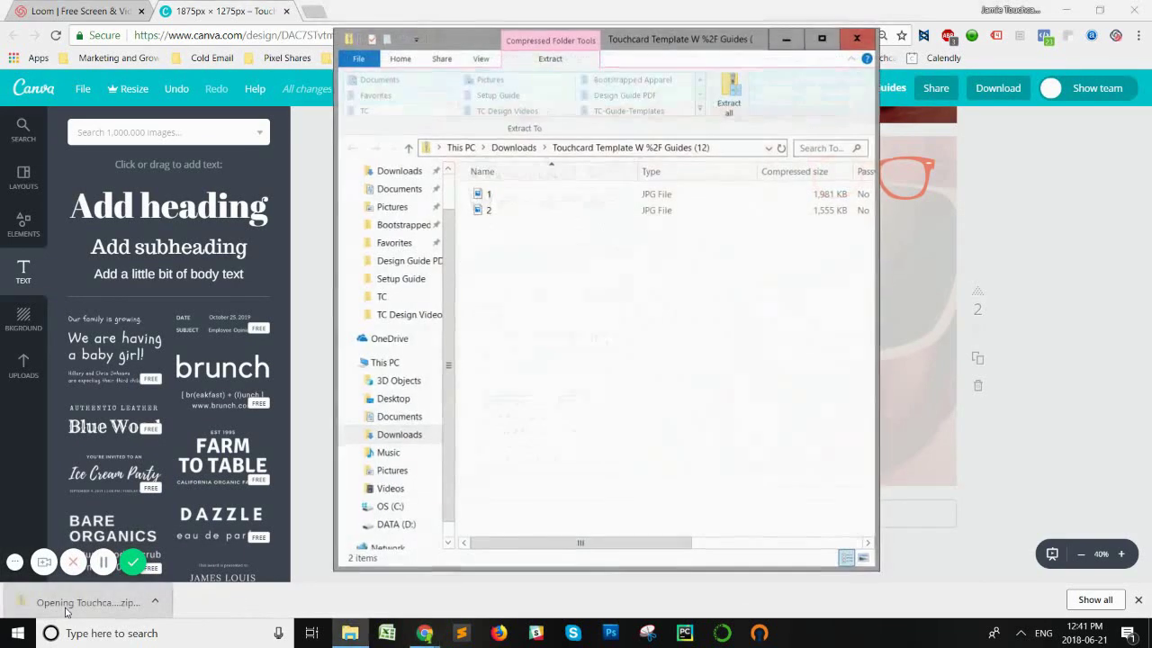
{"action": "left_click", "coordinate": [1071, 10]}
{"action": "left_click_drag", "start_coordinate": [651, 33], "coordinate": [836, 43]}
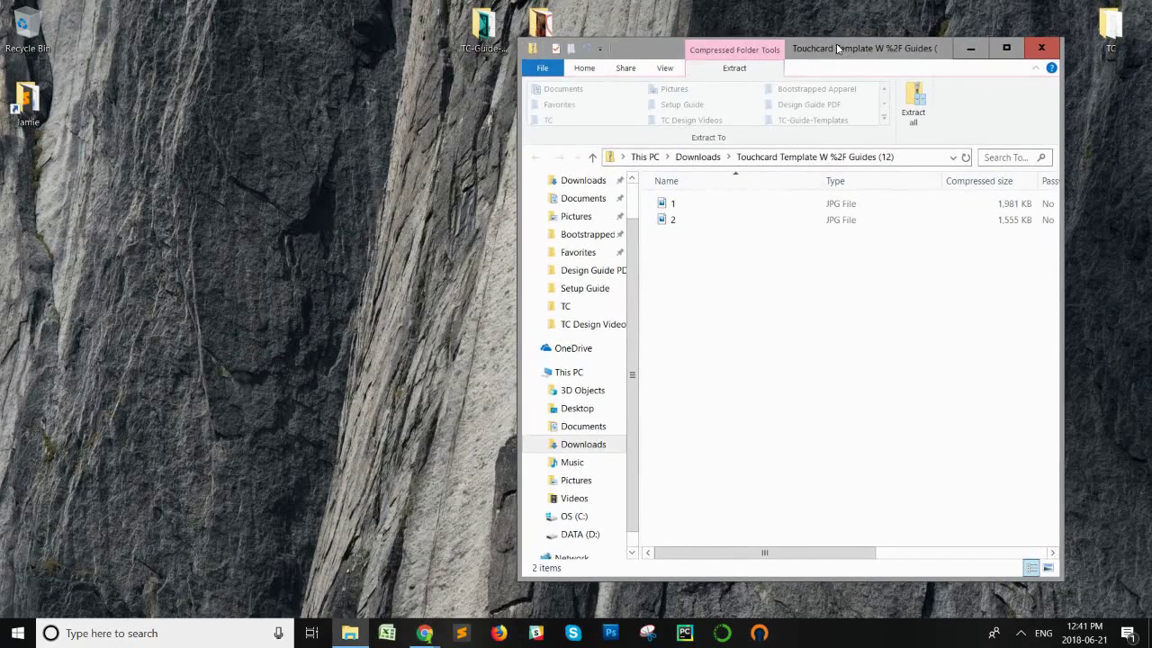
{"action": "left_click_drag", "start_coordinate": [722, 287], "coordinate": [60, 244]}
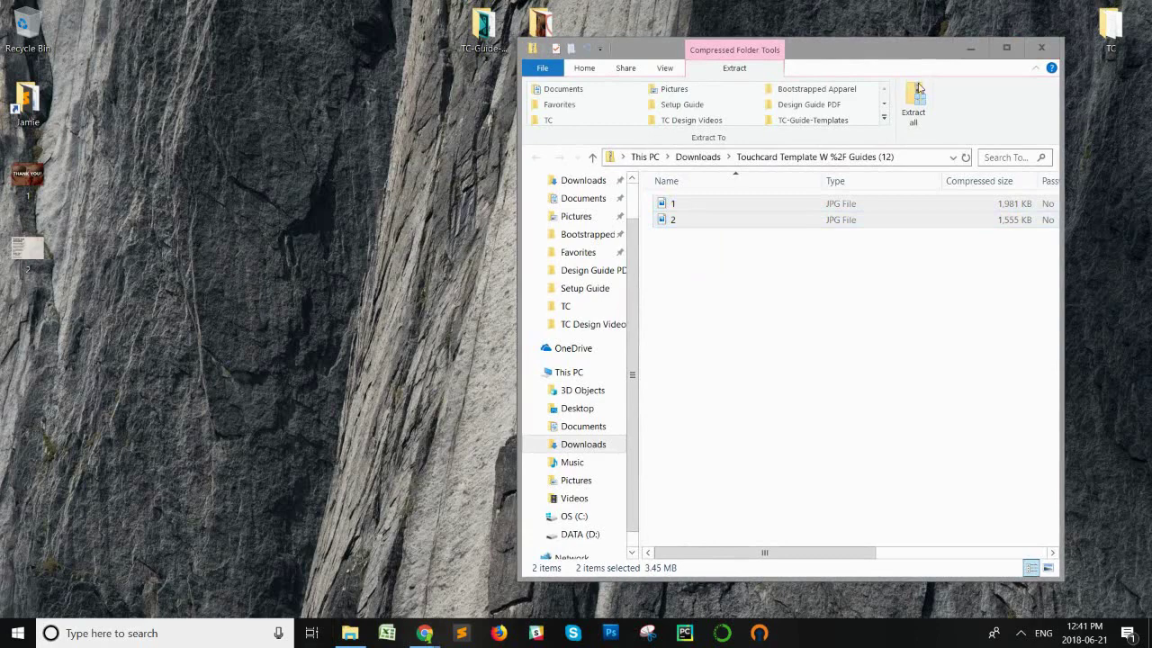
{"action": "left_click", "coordinate": [1041, 47]}
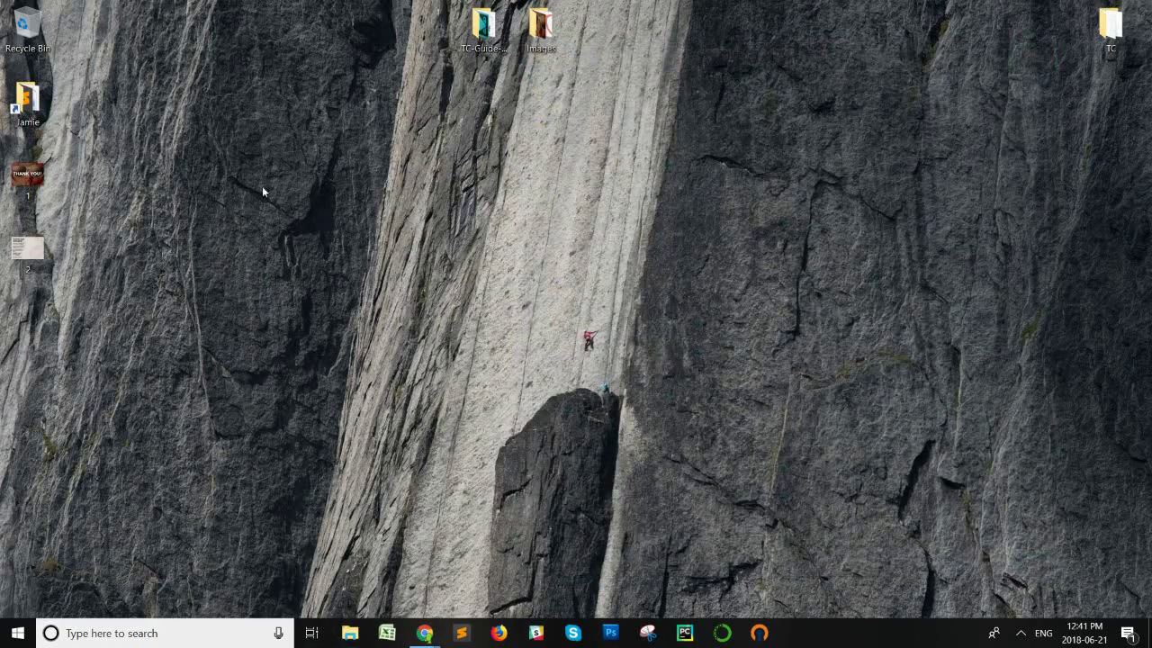
Open 1.jpg and 2.jpg from the desktop in the Photos viewer to check the postcard's front and back
{"action": "double_click", "coordinate": [27, 177]}
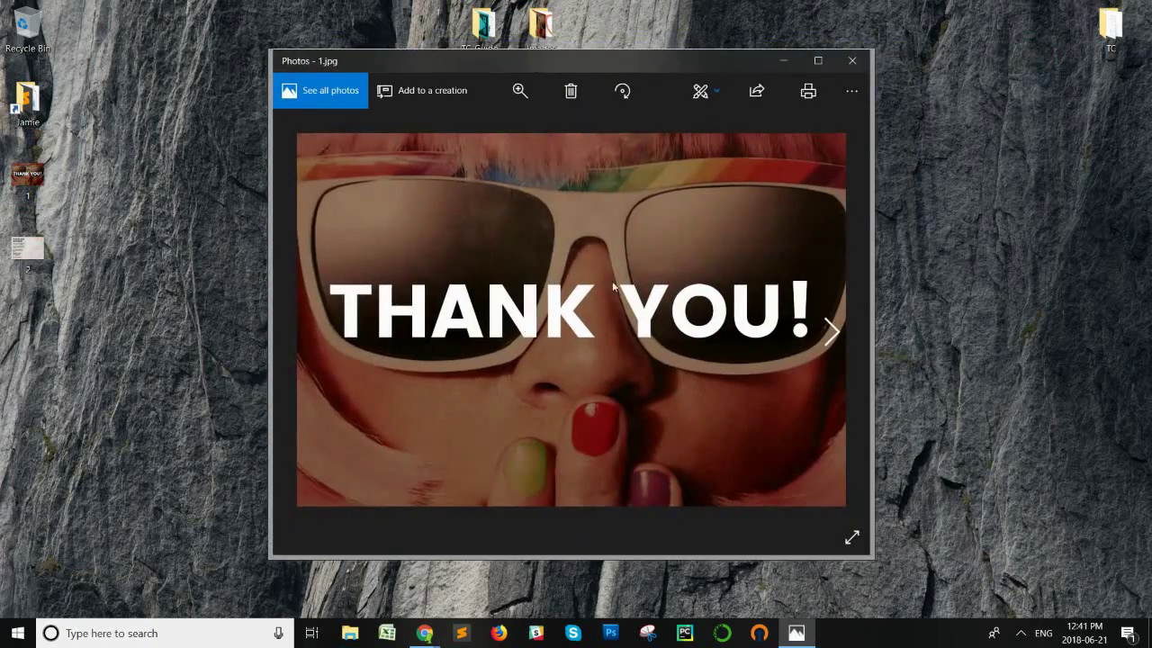
{"action": "double_click", "coordinate": [27, 250]}
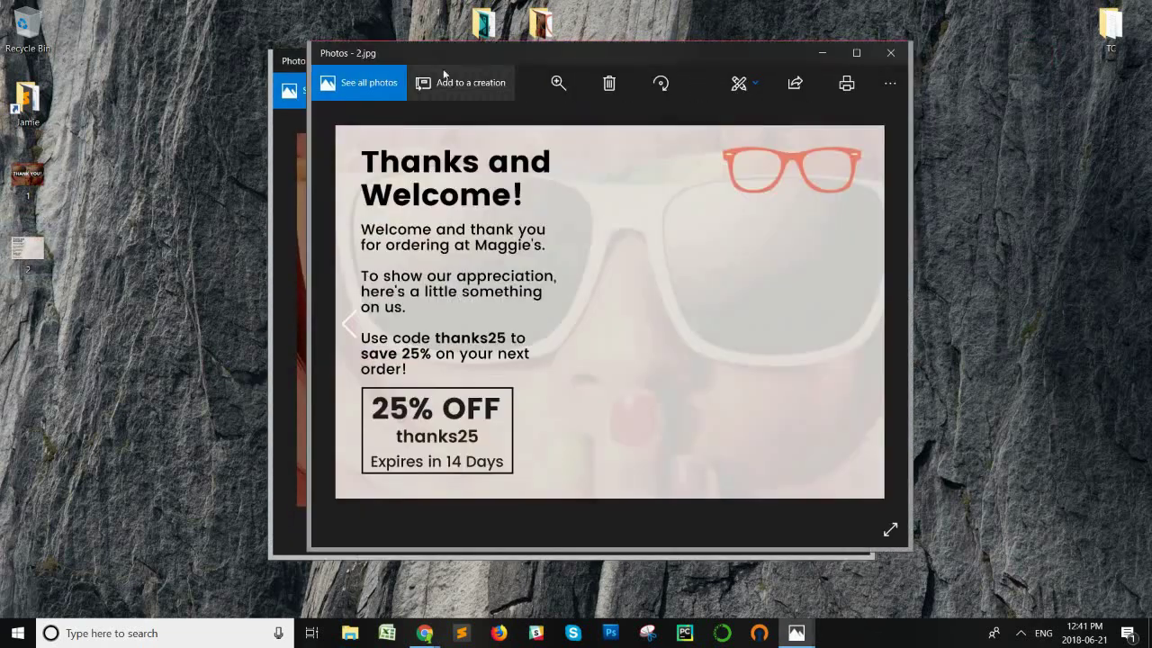
{"action": "left_click_drag", "start_coordinate": [490, 54], "coordinate": [596, 44]}
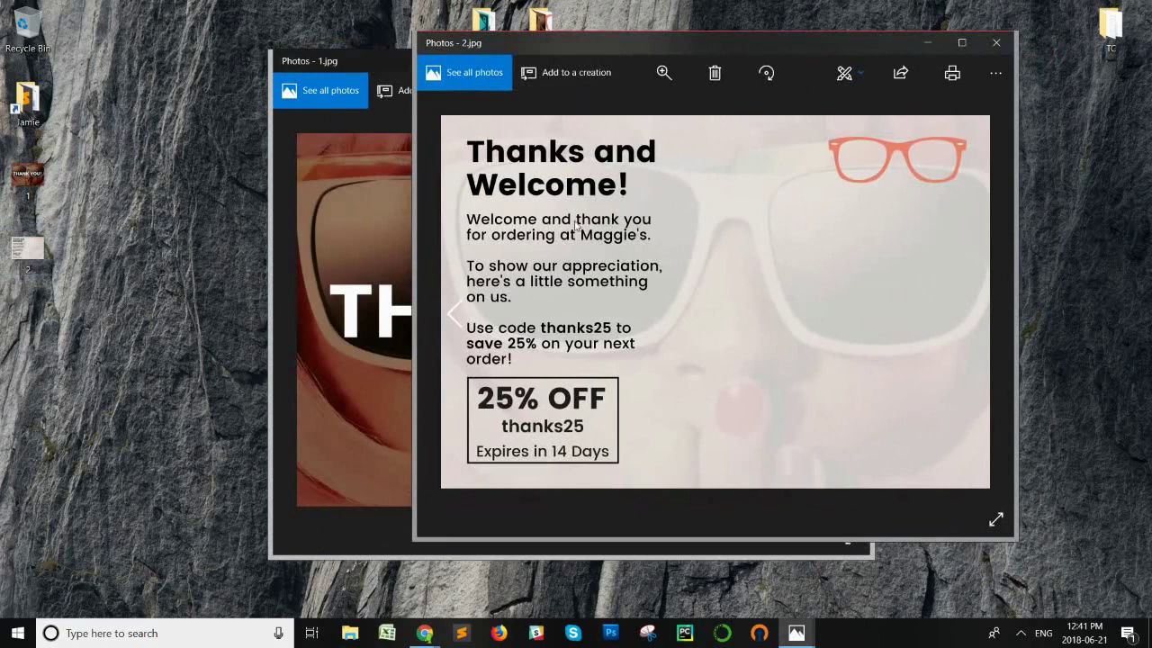